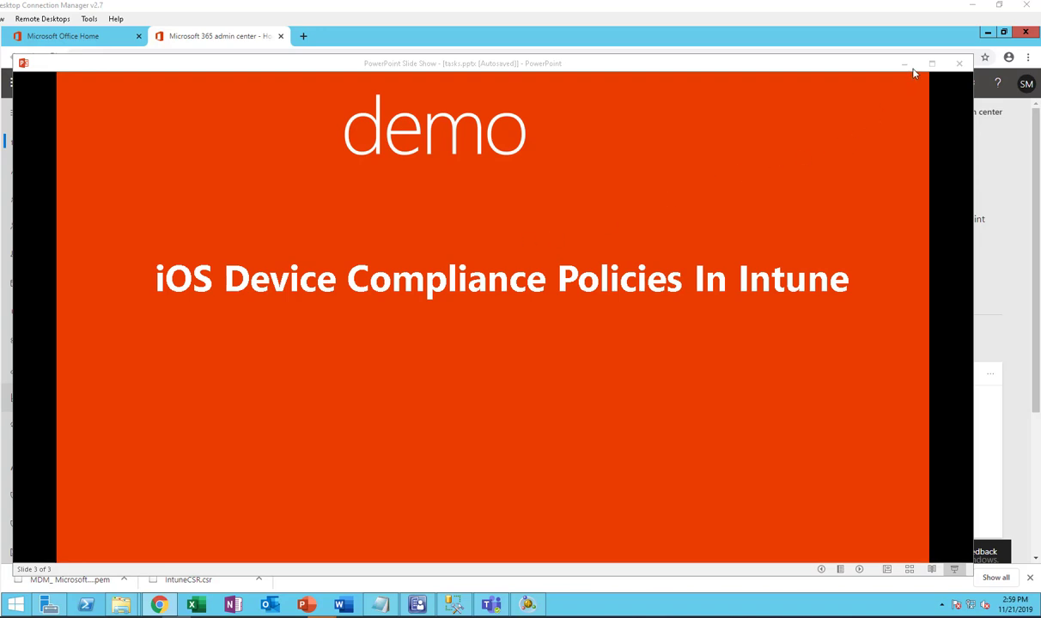
Leave the slide show for the admin center and scroll the sidebar to Admin centers
click(861, 41)
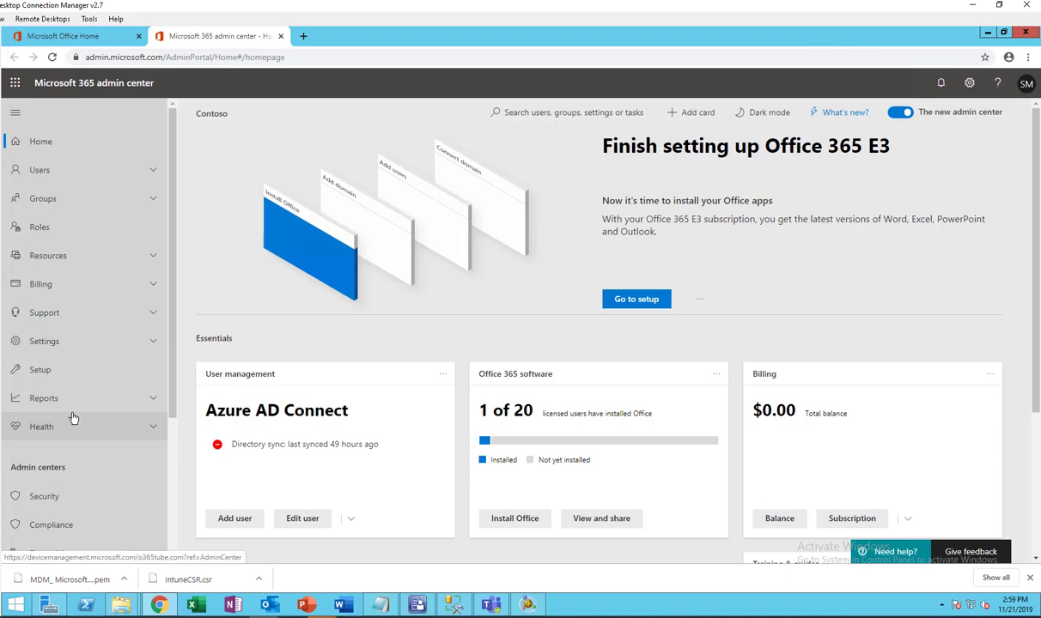
scroll(104, 434, down, 3)
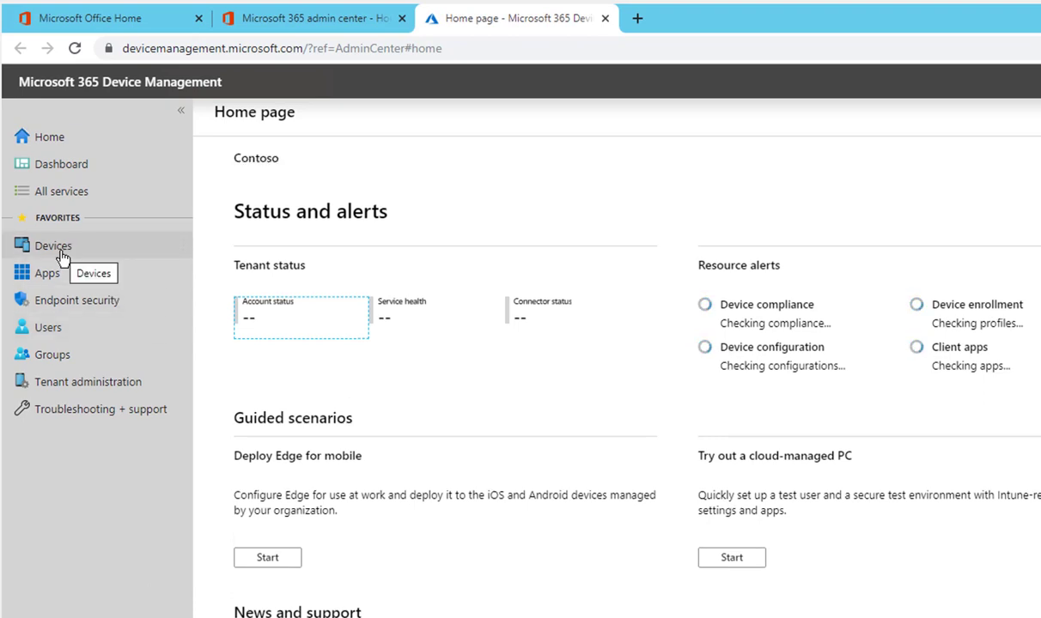
Navigate Devices > iOS > Compliance policies to list the existing iOS compliance policies
click(62, 256)
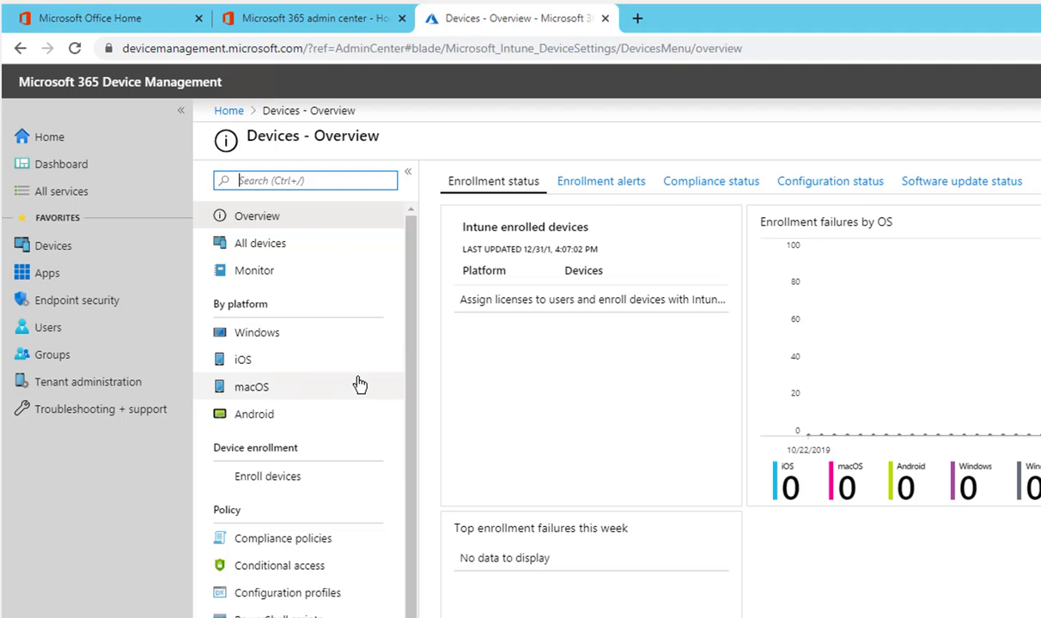
click(256, 361)
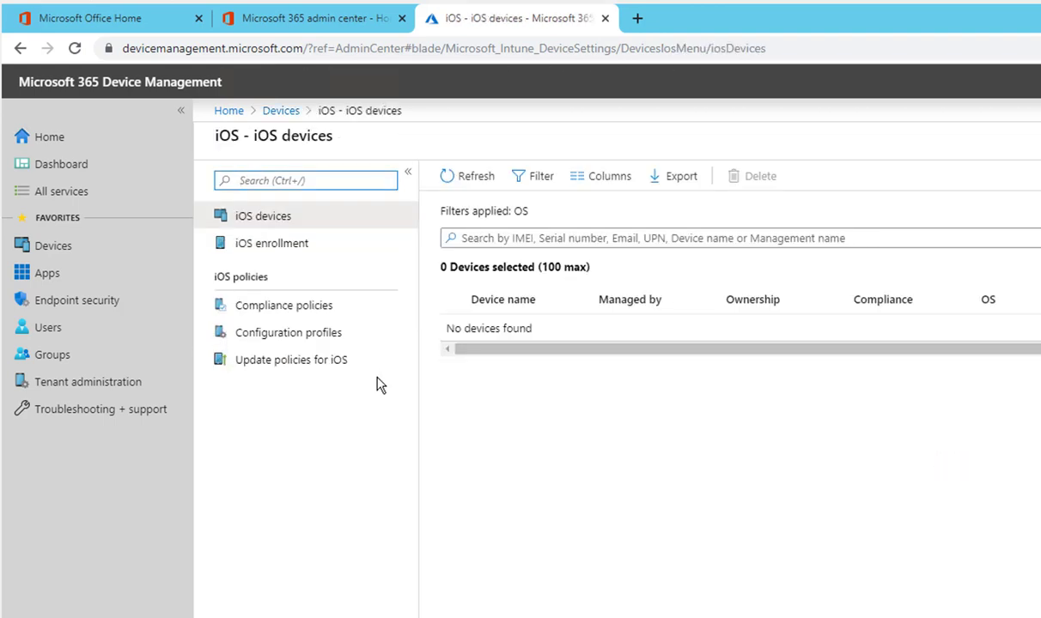
click(293, 314)
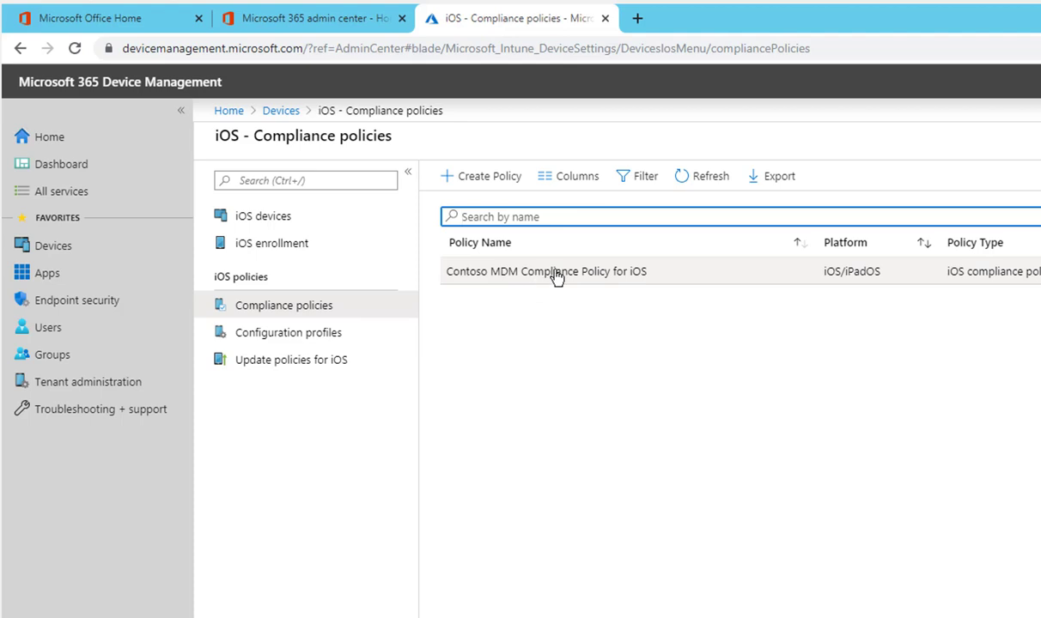
Start a new compliance policy named 'IOS Compliance Policy - Test'
click(481, 182)
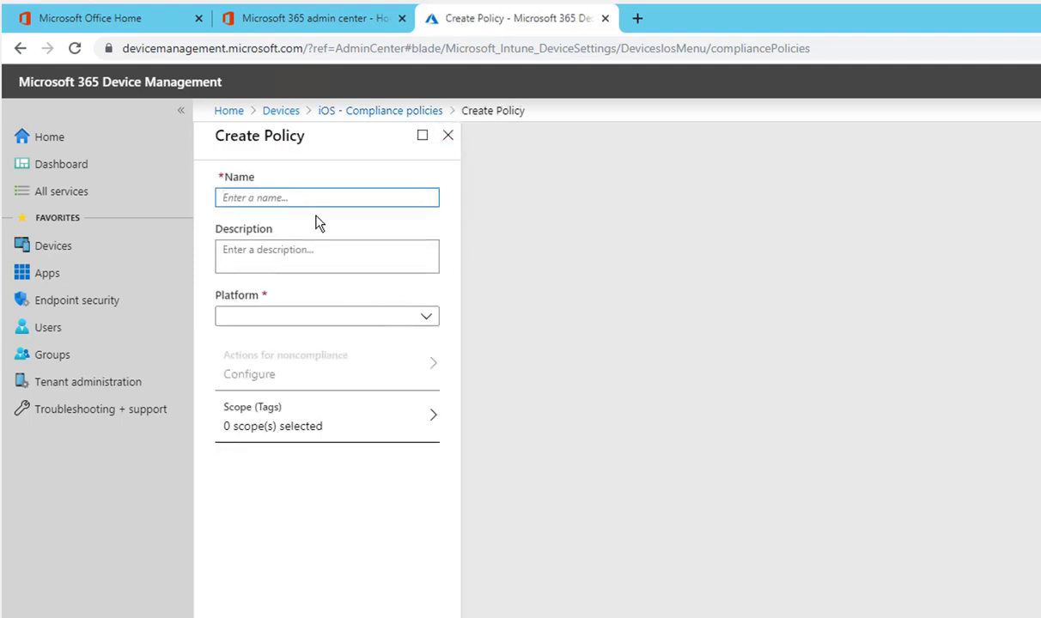
text(IOS)
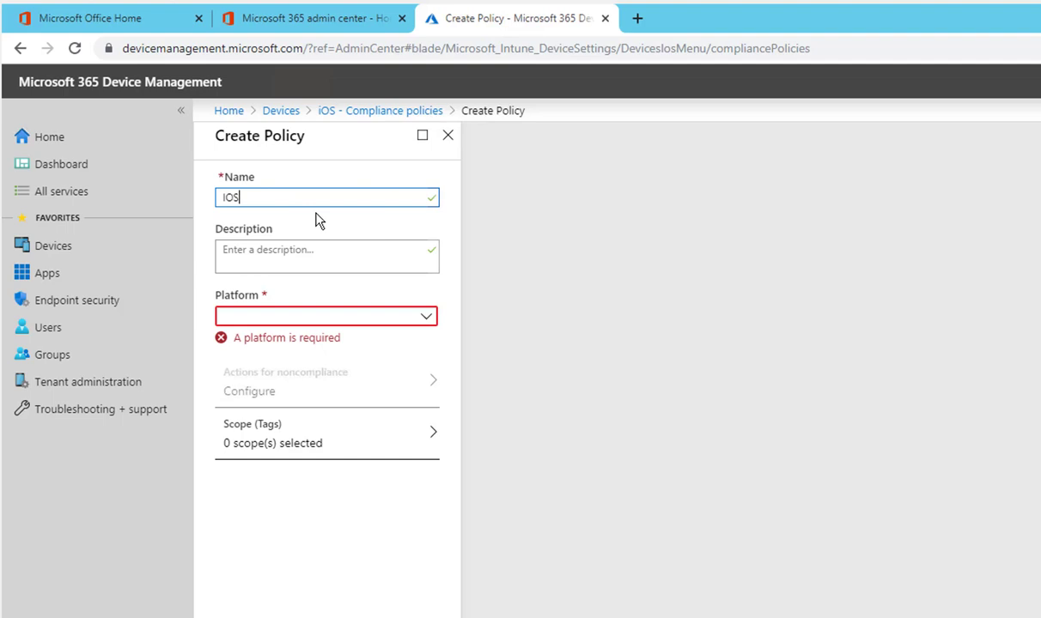
text(Compliance Policy - Test)
Choose iOS/iPadOS as the platform and open the policy's settings categories
click(433, 319)
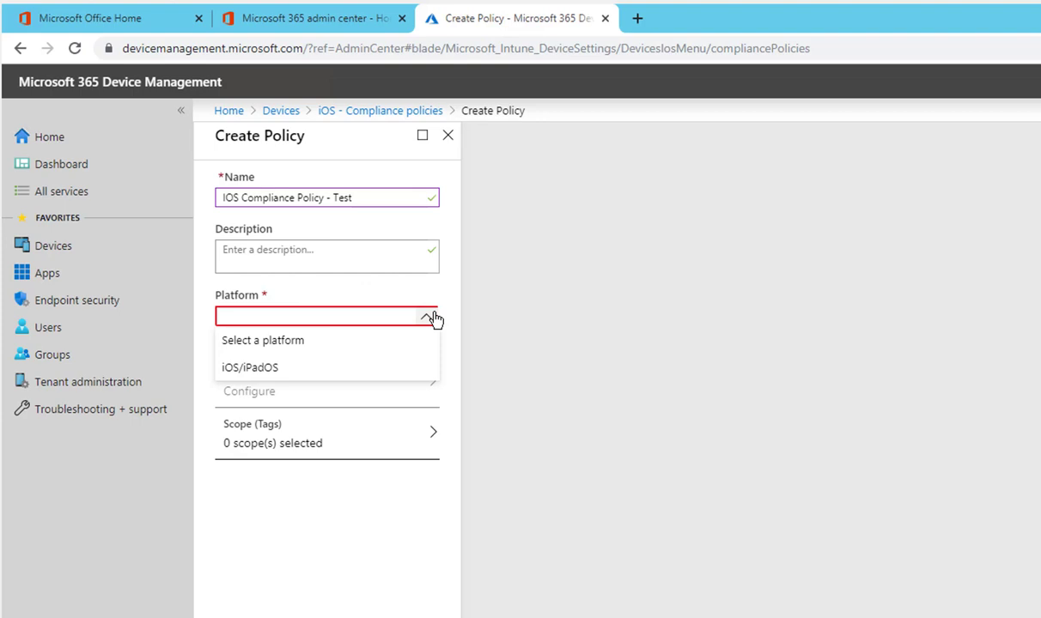
click(267, 371)
click(267, 376)
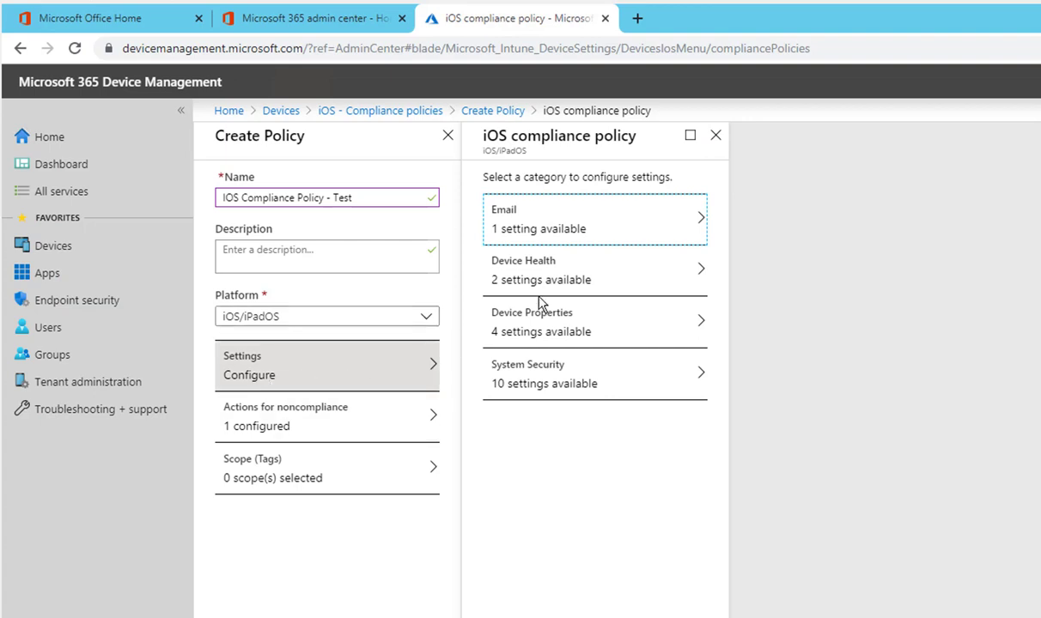
In Email settings, toggle Require and return the managed email profile to Not configured
click(586, 229)
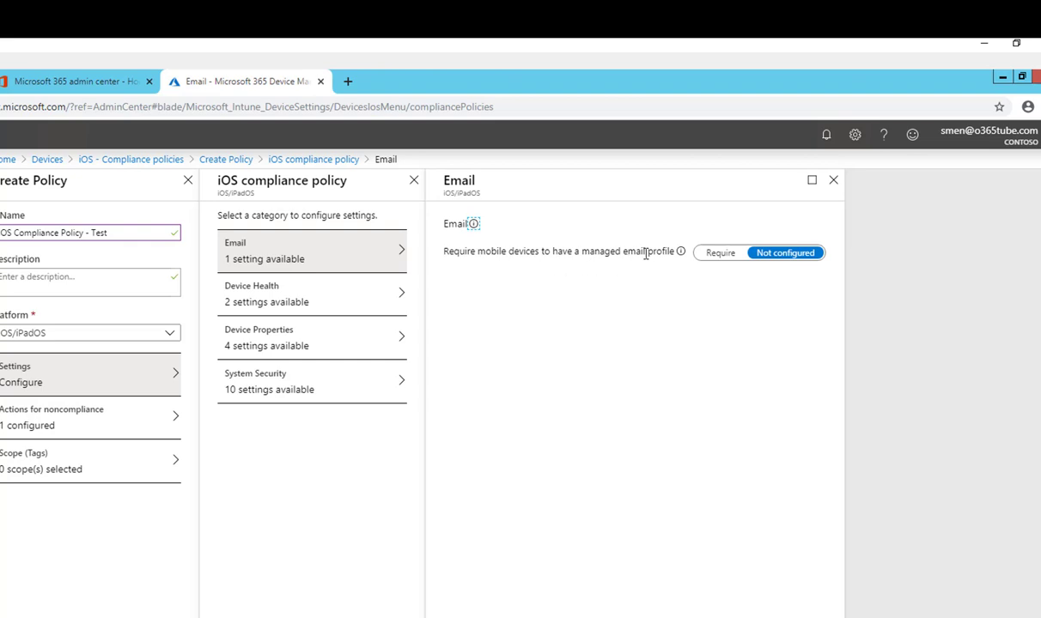
click(722, 258)
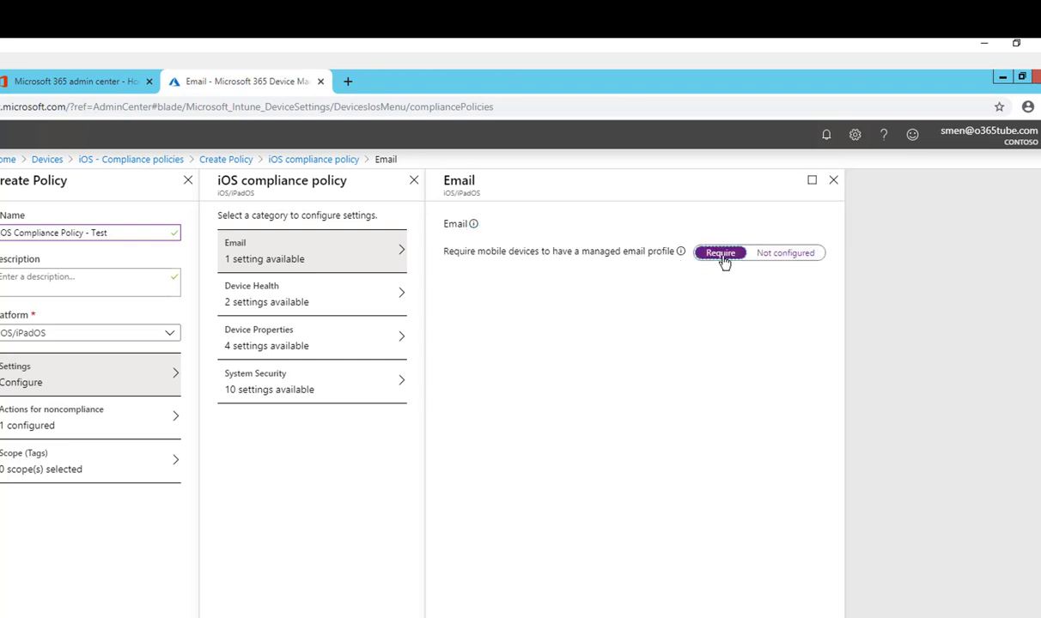
click(781, 263)
click(473, 225)
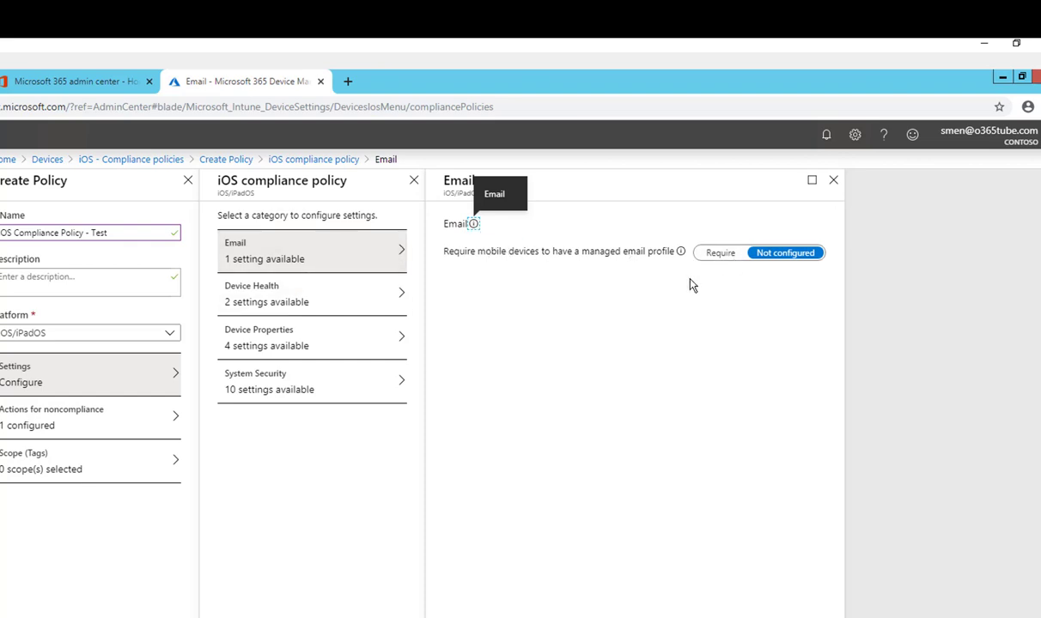
In Device Health, set Jailbroken devices to Block and keep Device Threat Level Not configured
click(306, 308)
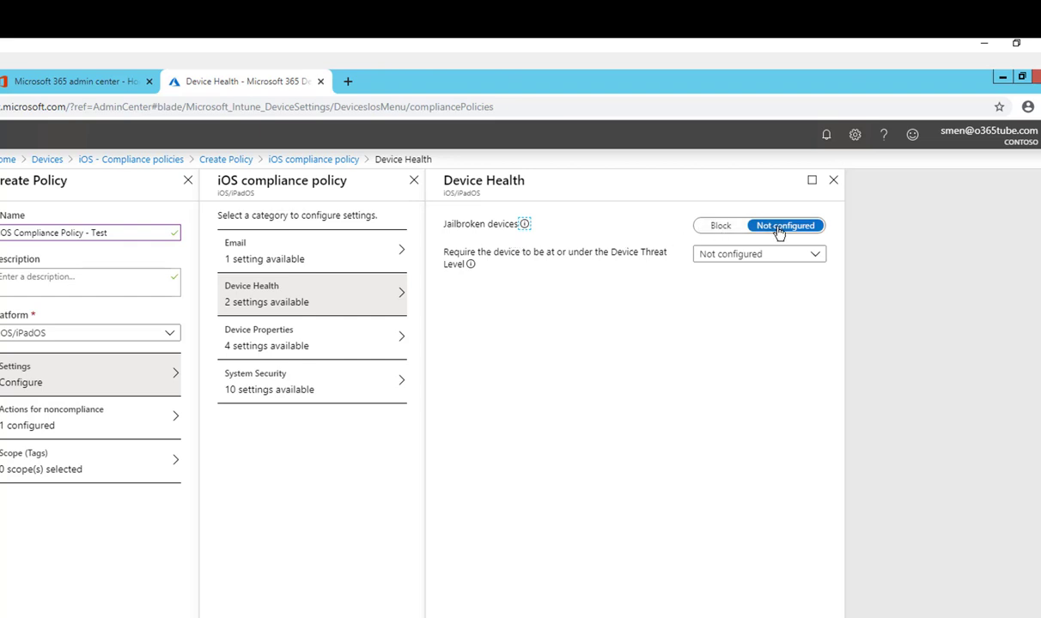
click(721, 226)
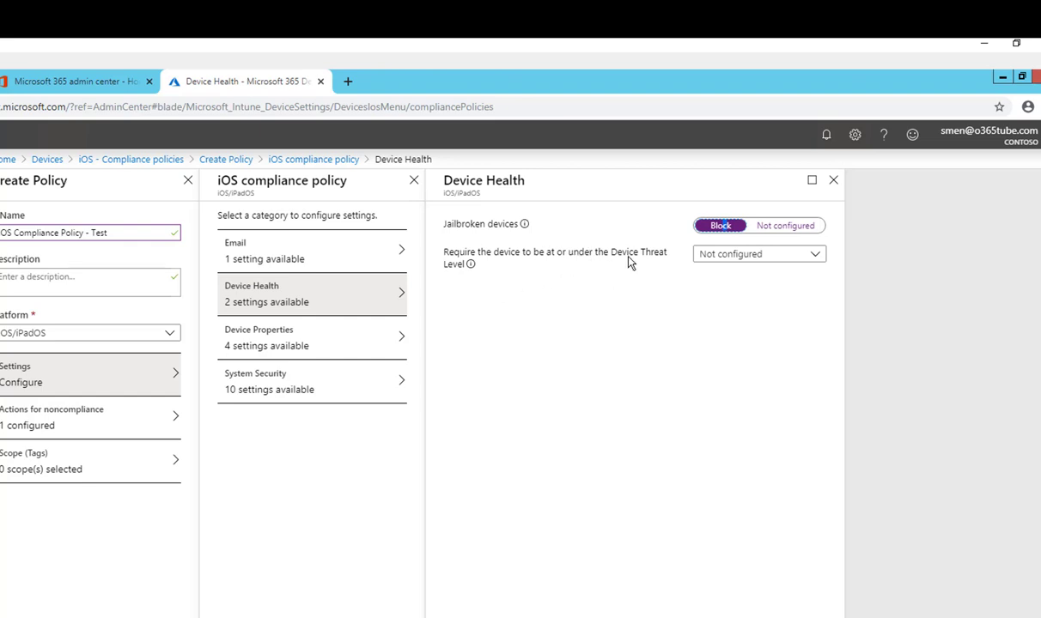
click(735, 257)
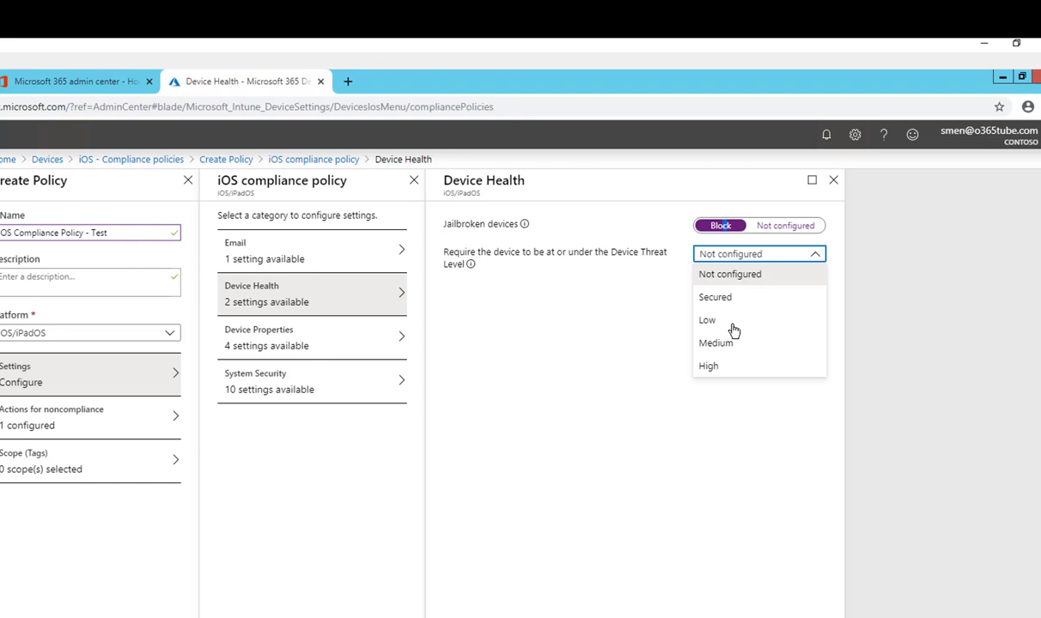
click(734, 275)
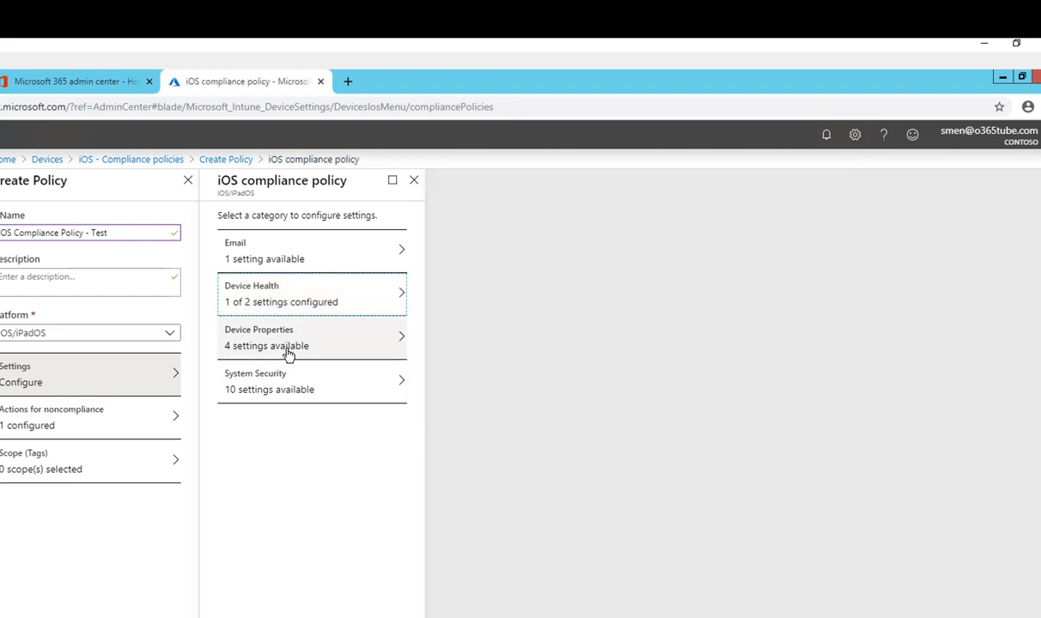
Close Device Properties without changes and open the System Security settings
click(294, 347)
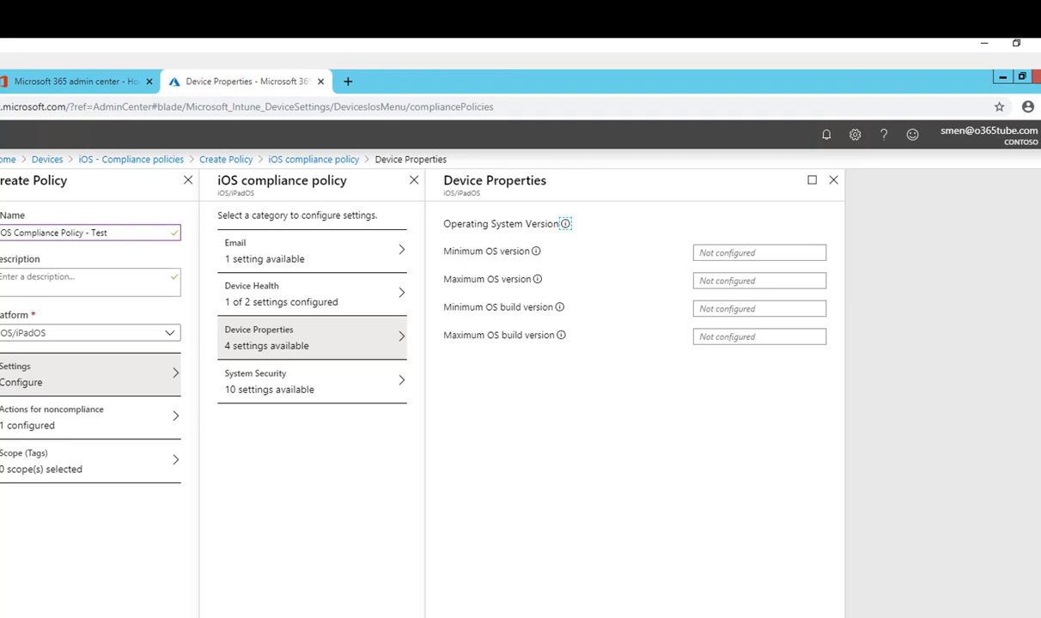
key(Escape)
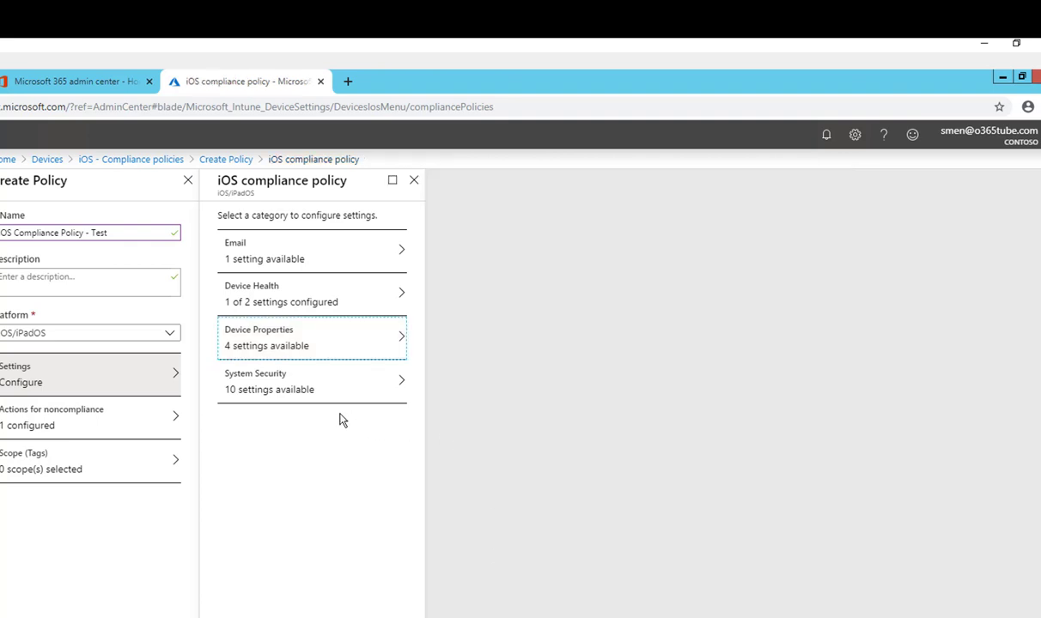
click(298, 395)
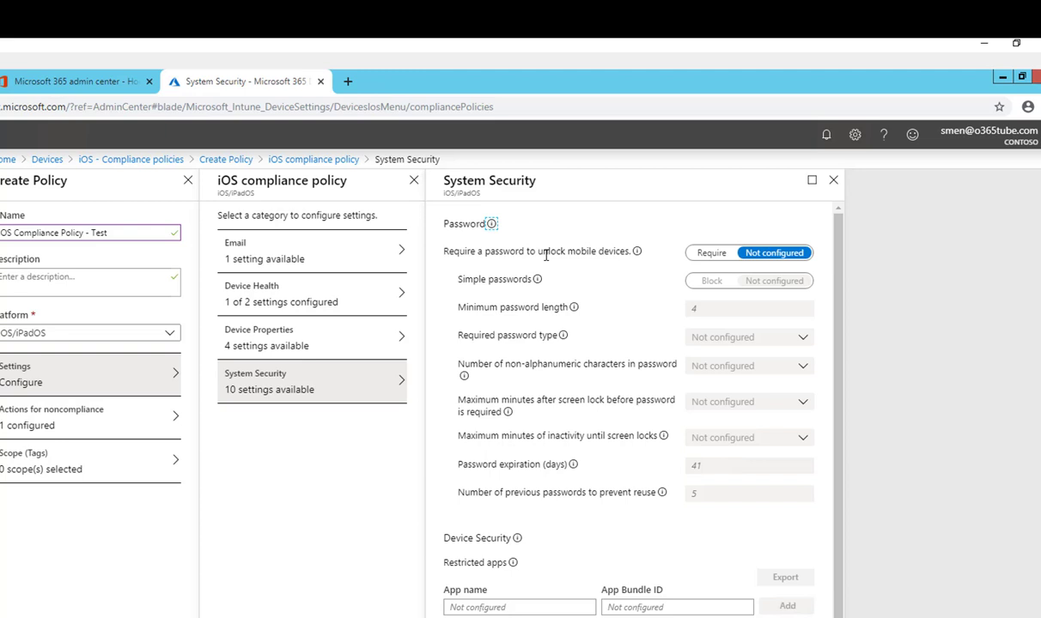
Require an unlock password, block simple passwords, and set the password type to Numeric
click(709, 254)
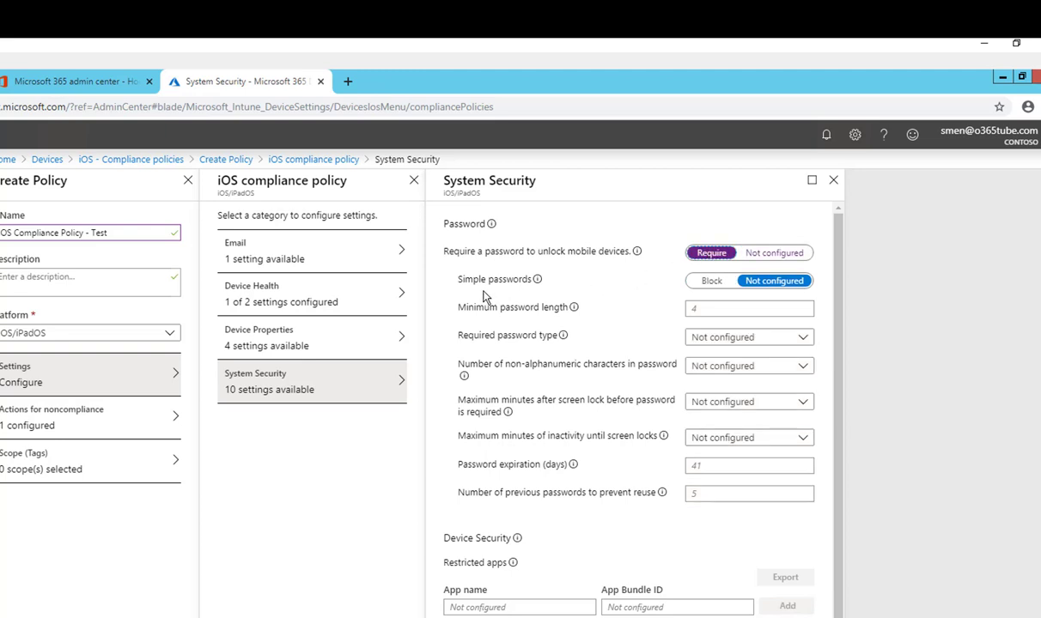
click(712, 281)
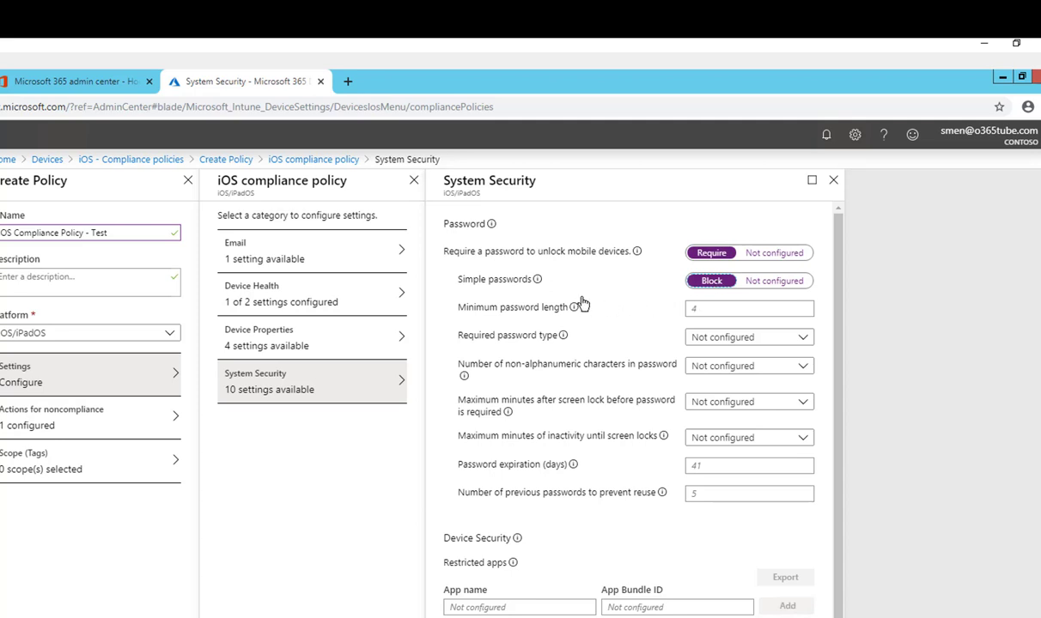
mouse_move(574, 307)
mouse_move(534, 286)
click(695, 312)
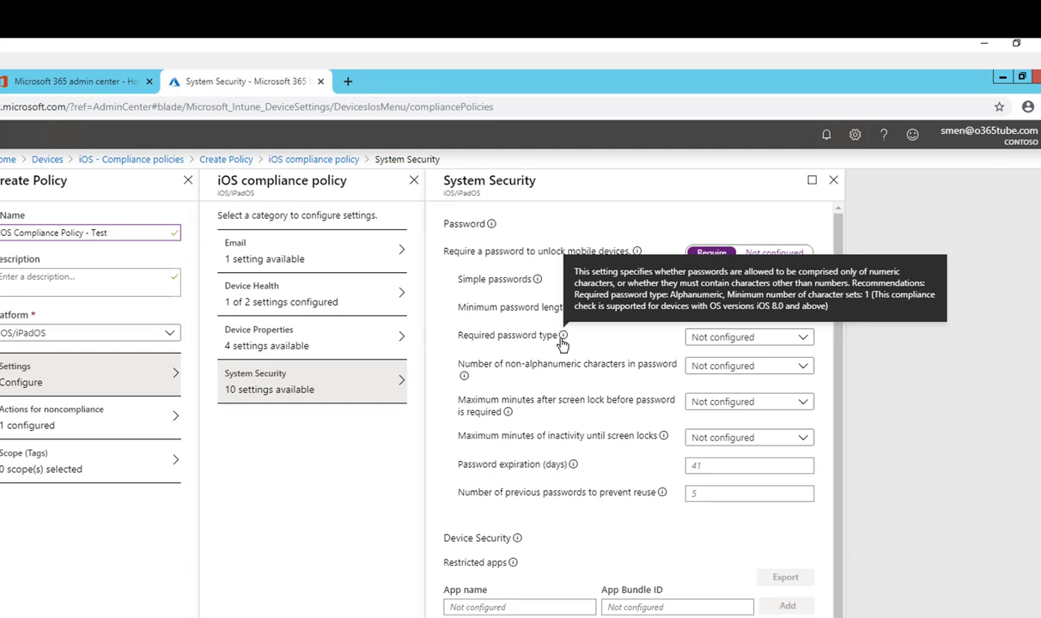
click(723, 339)
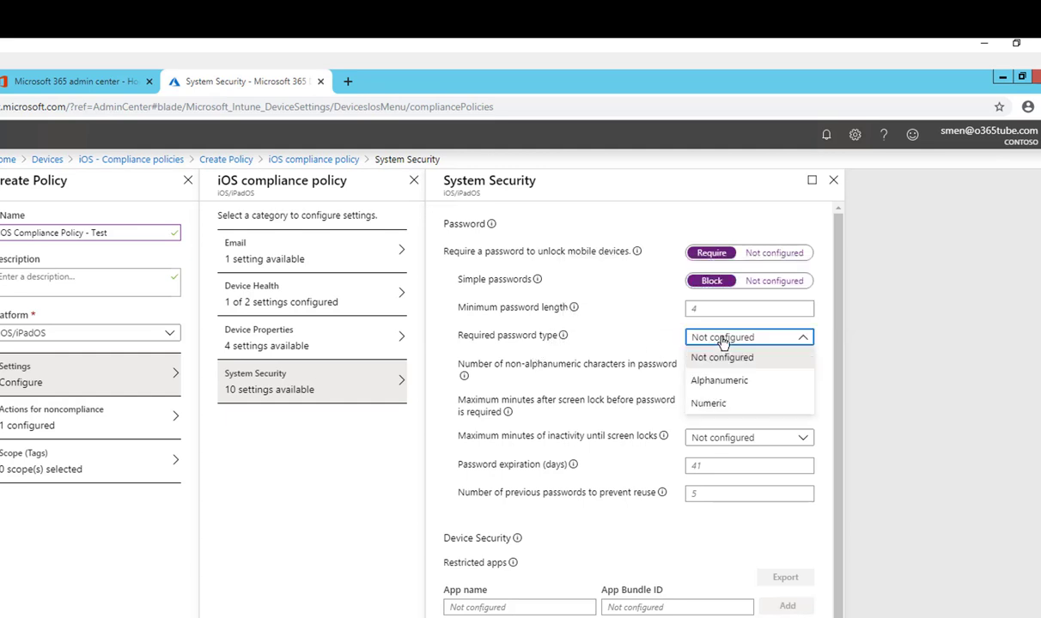
click(718, 405)
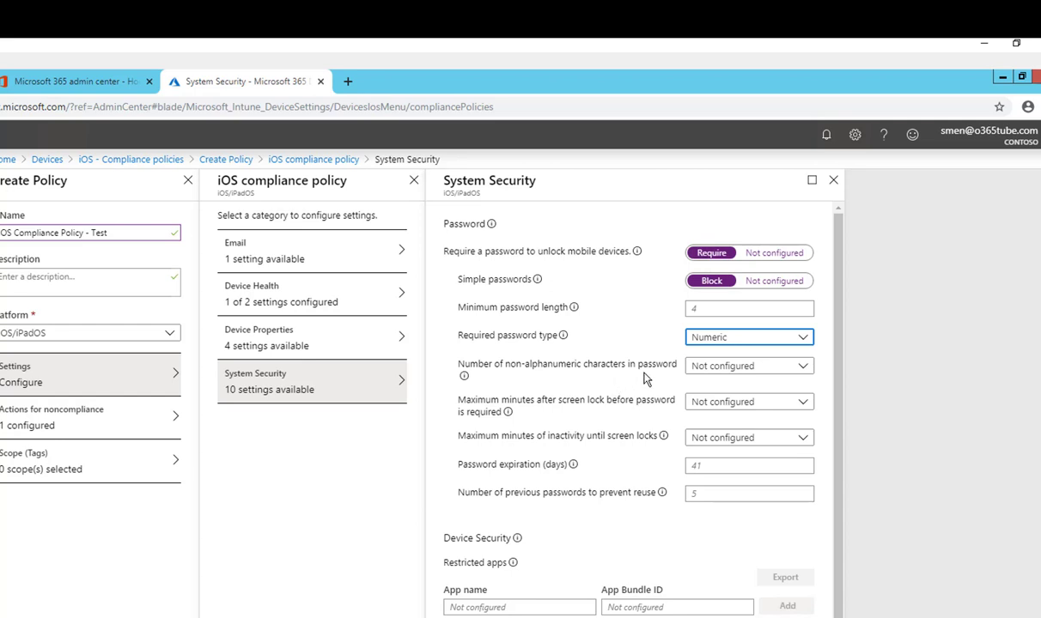
Leave non-alphanumeric characters Not configured and set both screen-lock timers to 5 minutes
click(693, 369)
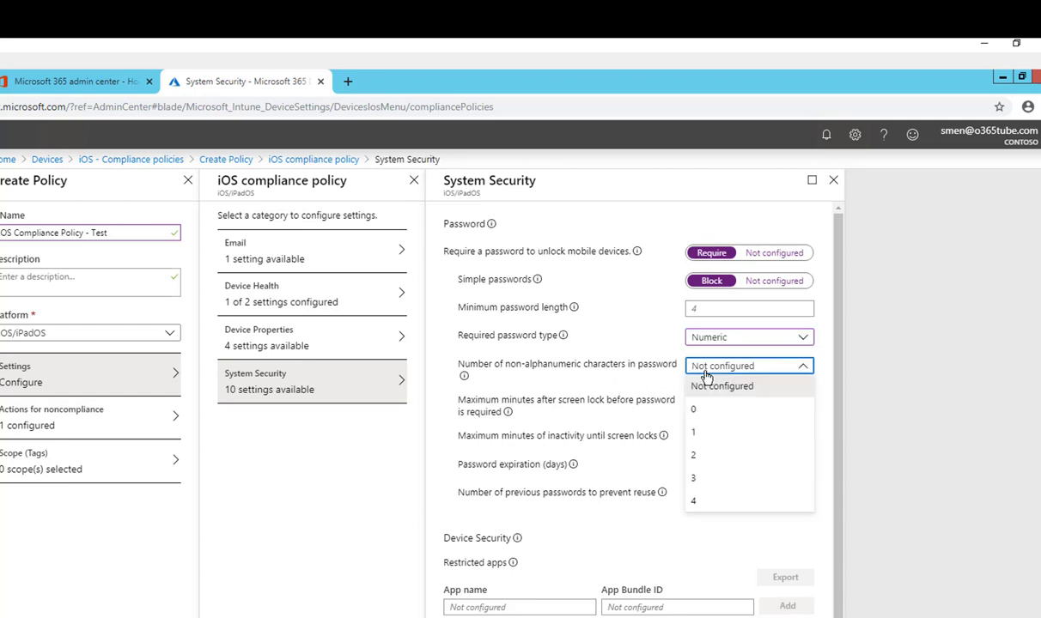
click(651, 380)
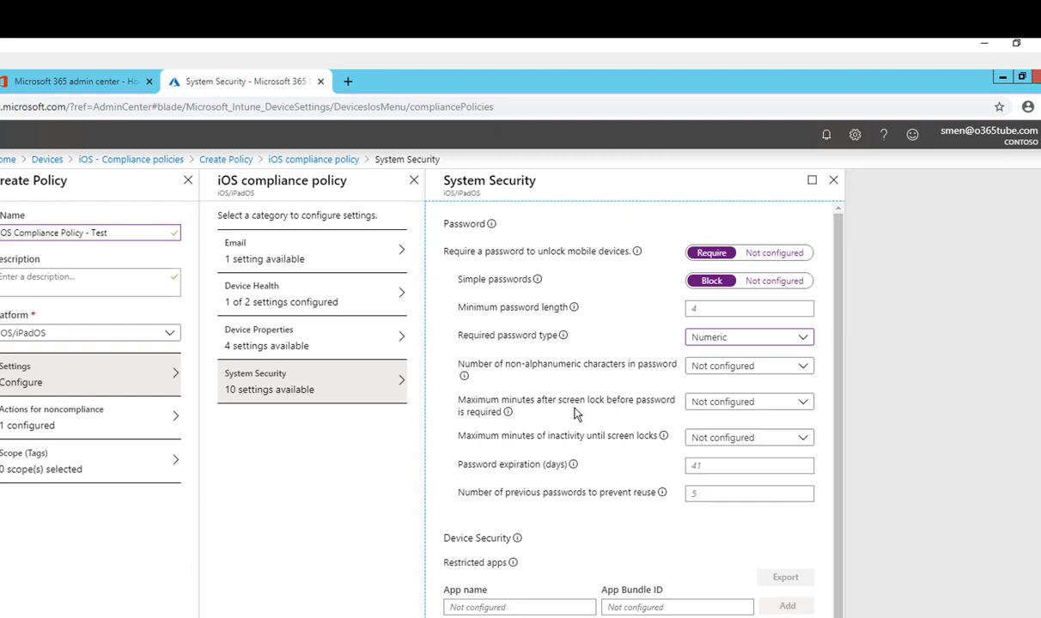
click(720, 403)
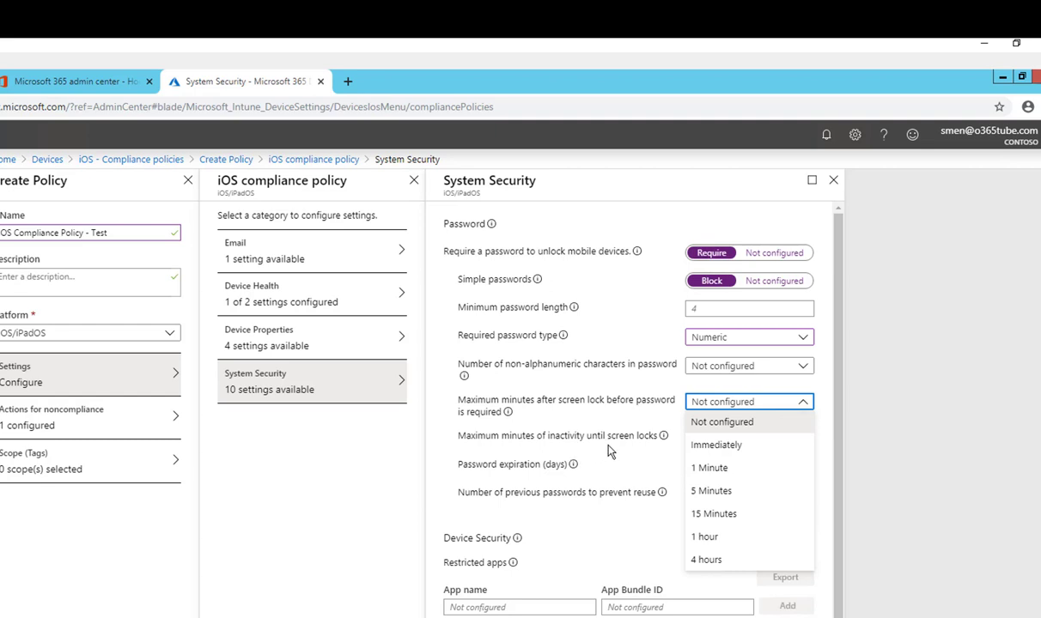
click(712, 491)
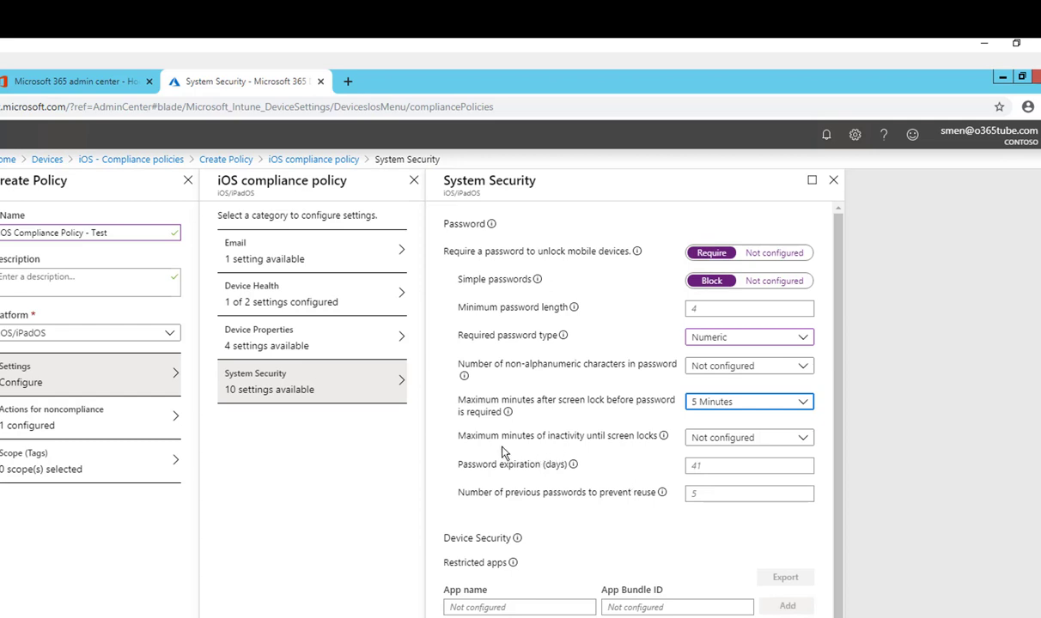
click(705, 439)
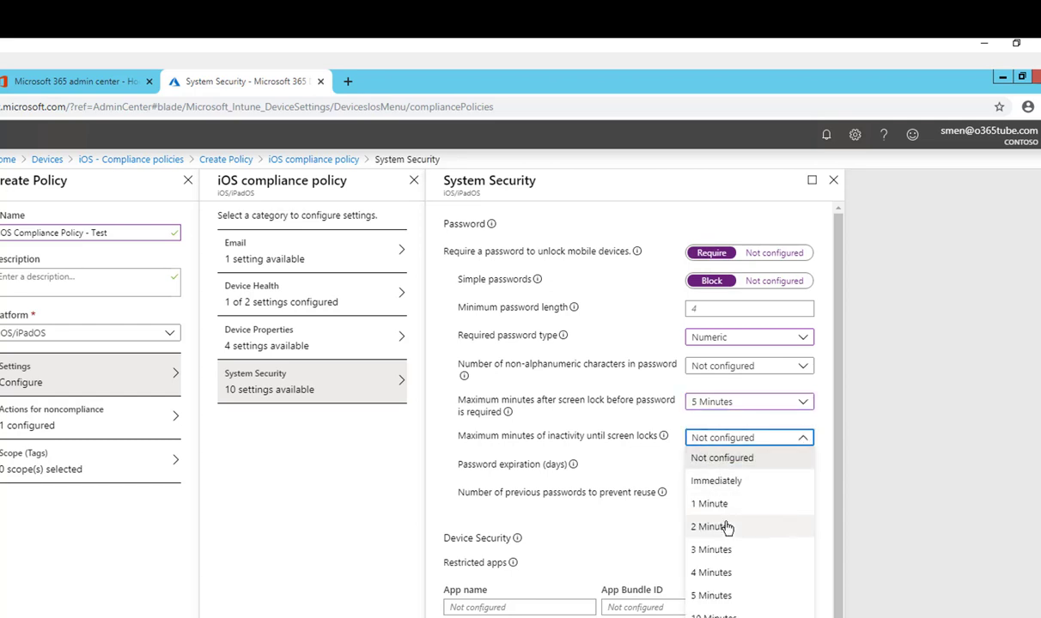
click(711, 596)
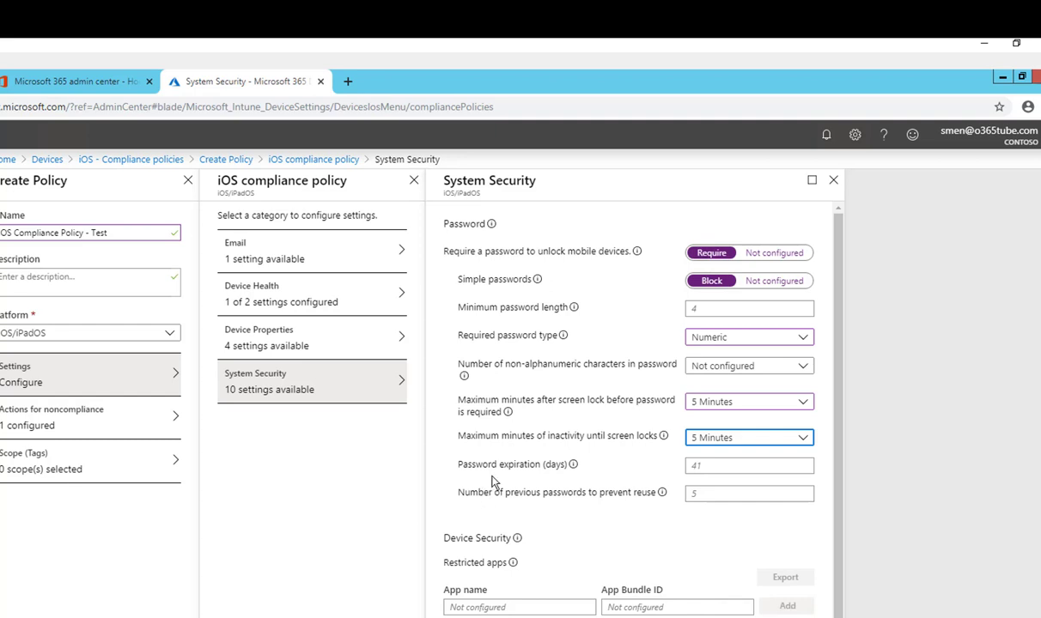
Set password expiration to 30 days and prevent reuse of the last 5 passwords
click(706, 468)
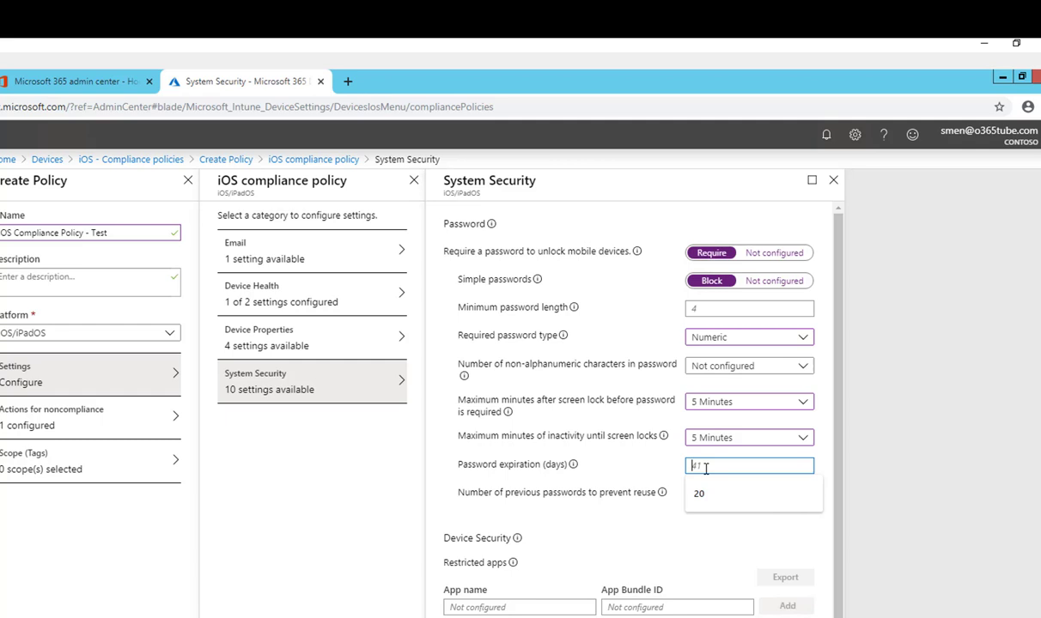
text(30)
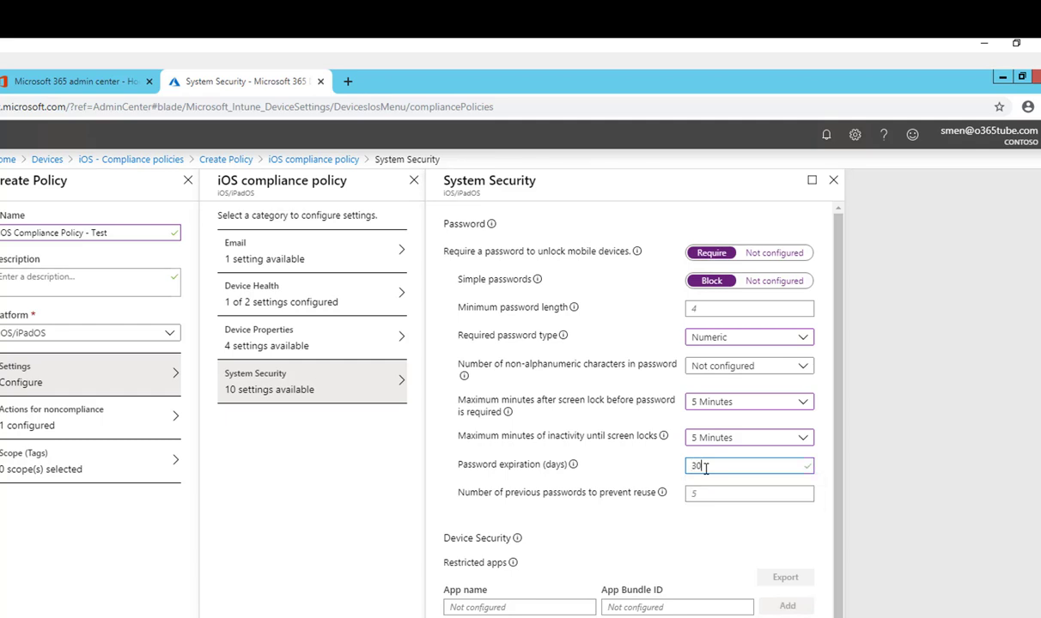
click(486, 514)
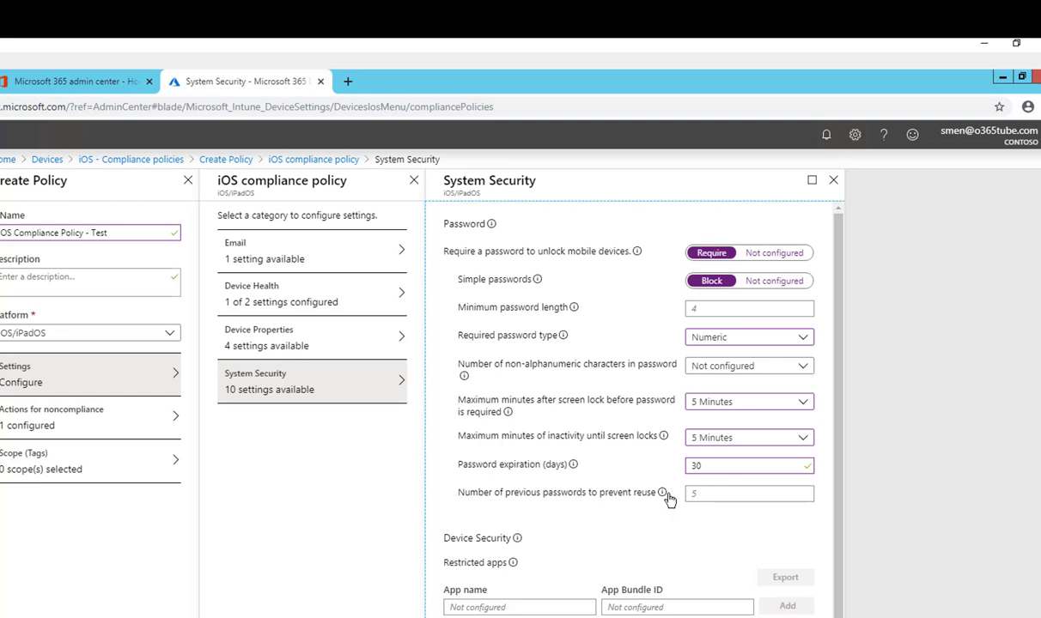
click(710, 497)
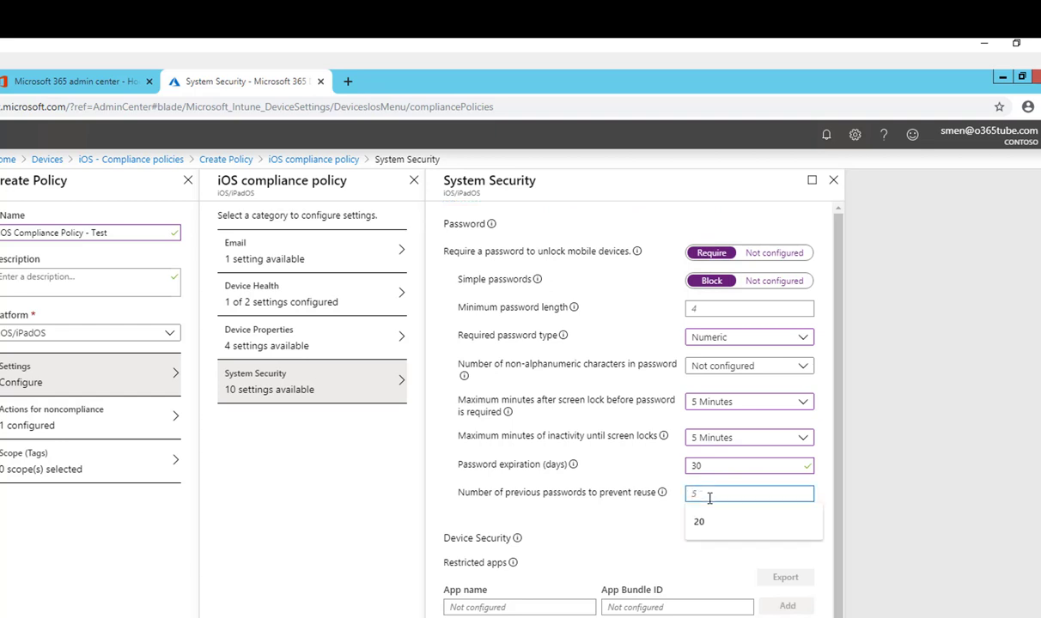
text(5)
click(666, 541)
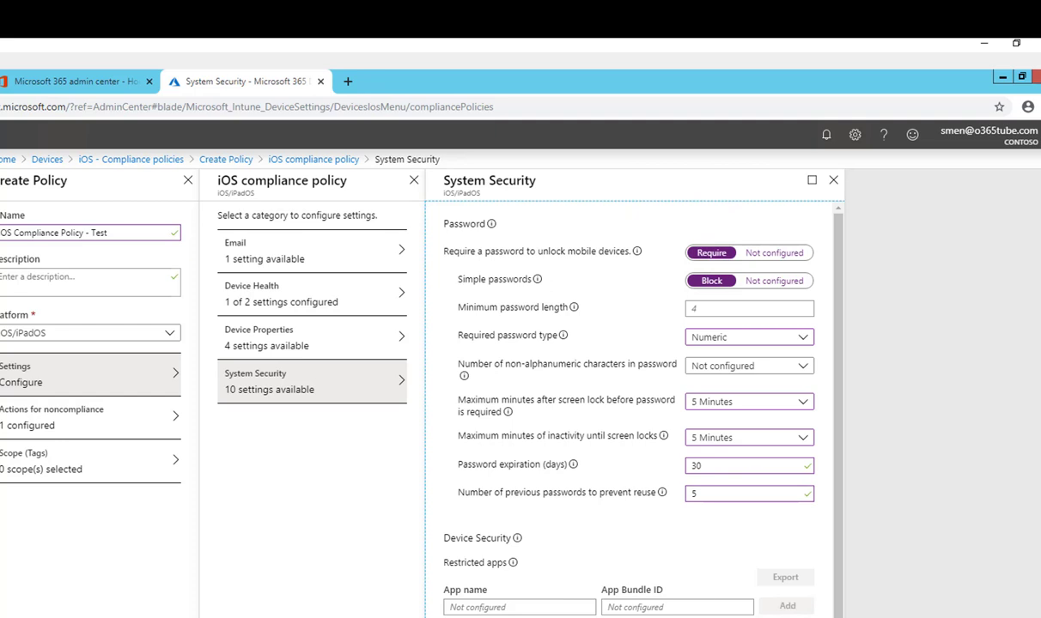
Confirm the settings and create 'IOS Compliance Policy - Test', showing its overview with no groups assigned
scroll(619, 537, down, 1)
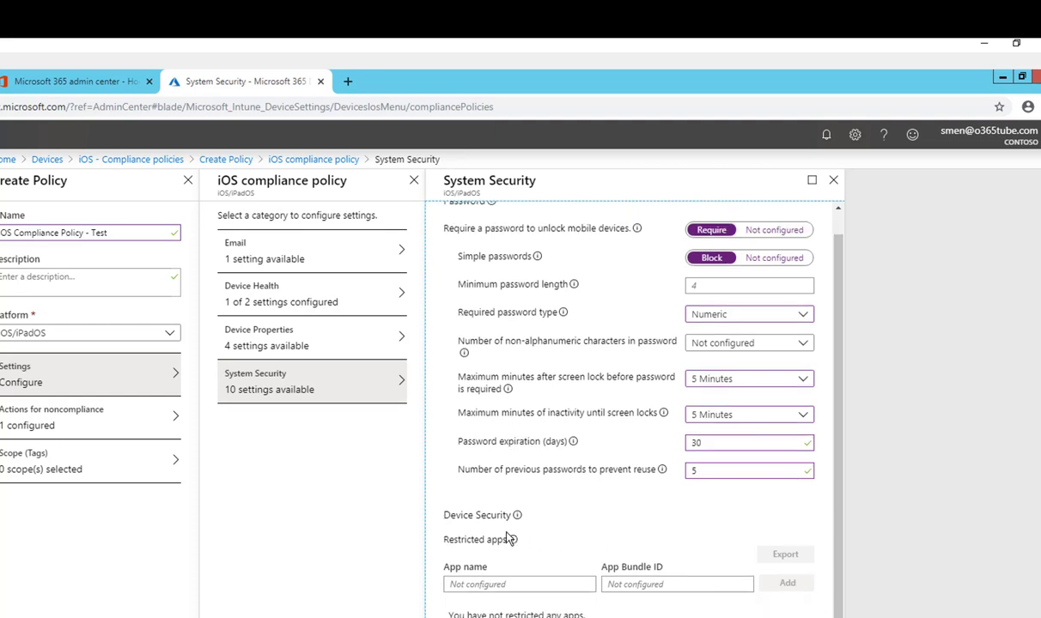
mouse_move(518, 524)
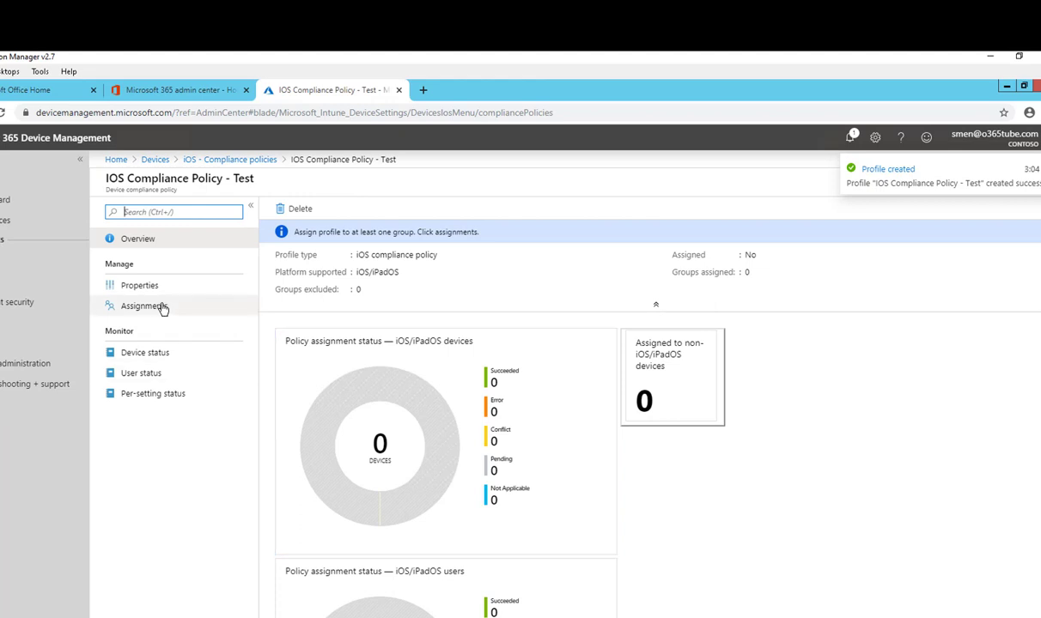
Return to the iOS compliance policies list and open the test policy's Assignments
click(234, 165)
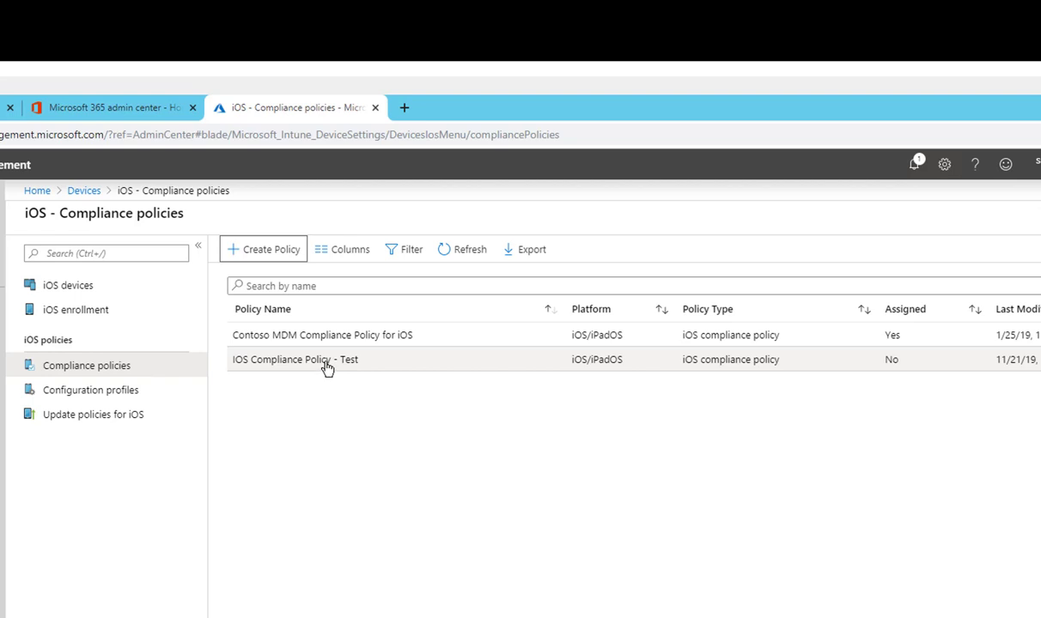
click(326, 366)
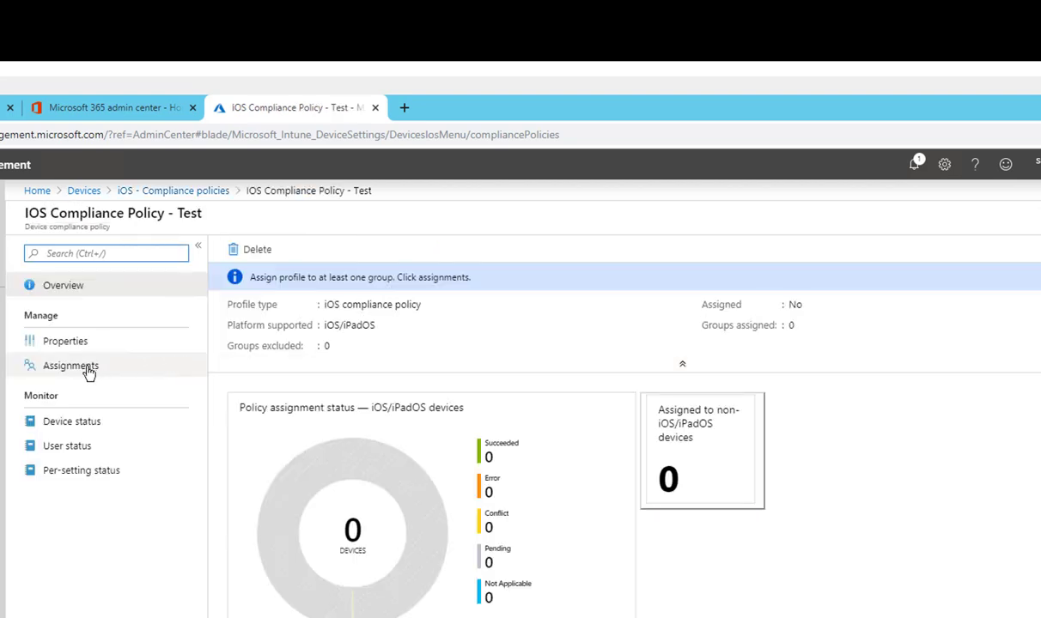
click(86, 369)
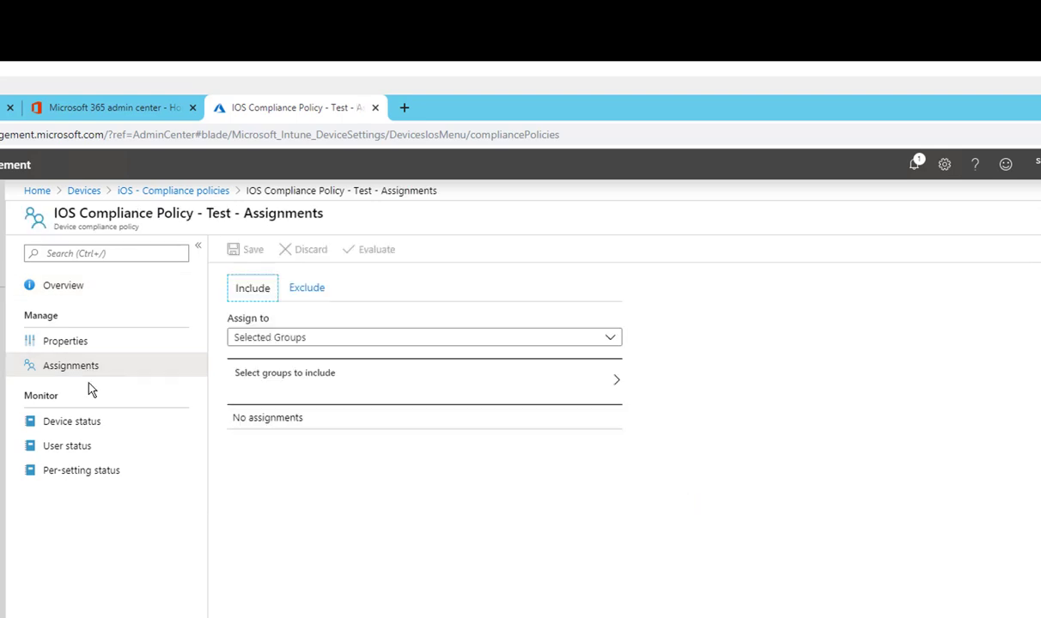
Assign the policy to All Users and switch to the Exclude settings
click(336, 339)
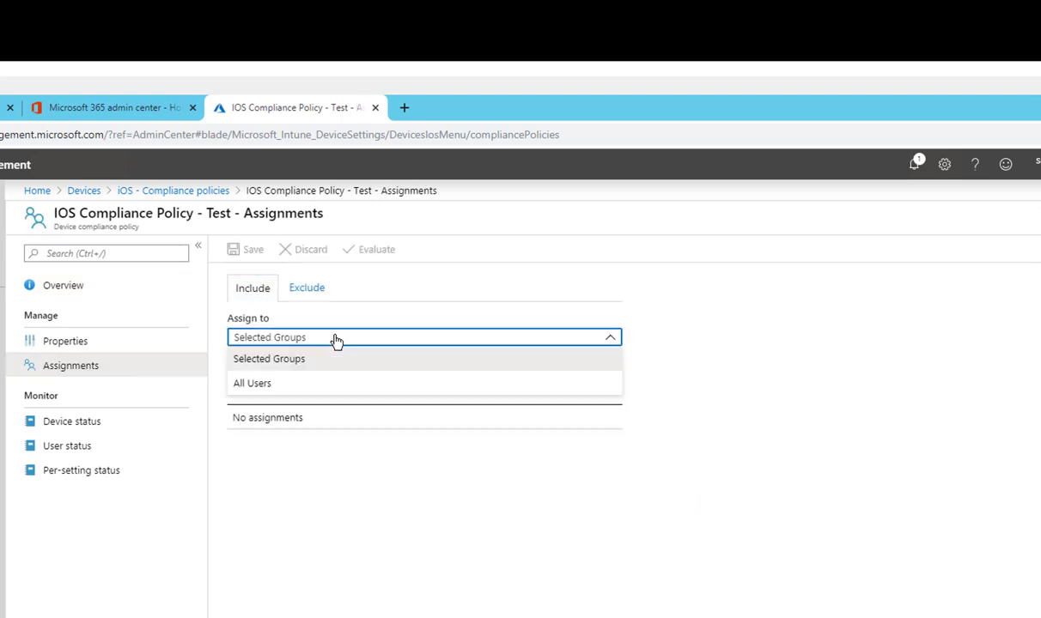
click(269, 386)
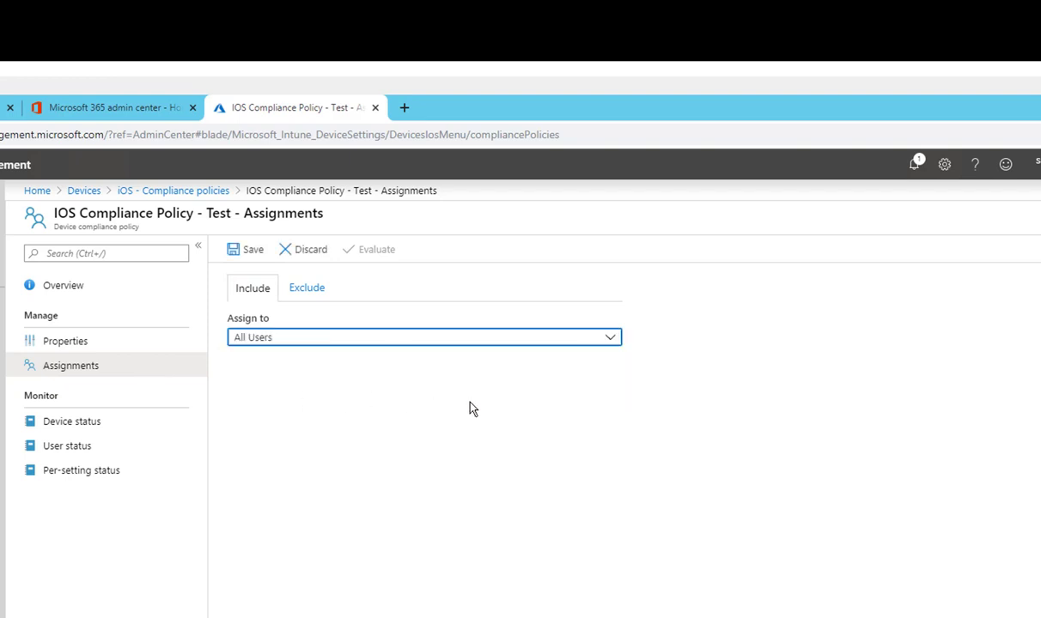
click(309, 290)
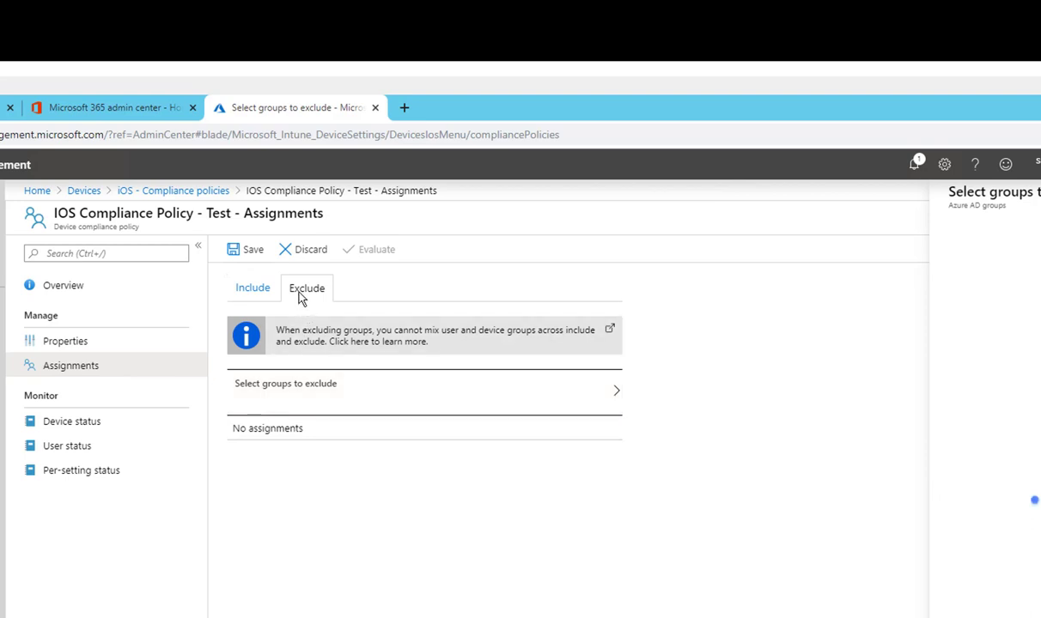
Keep 'iOS Compliance Policy - Test' assigned to All Users and exclude no groups
click(283, 400)
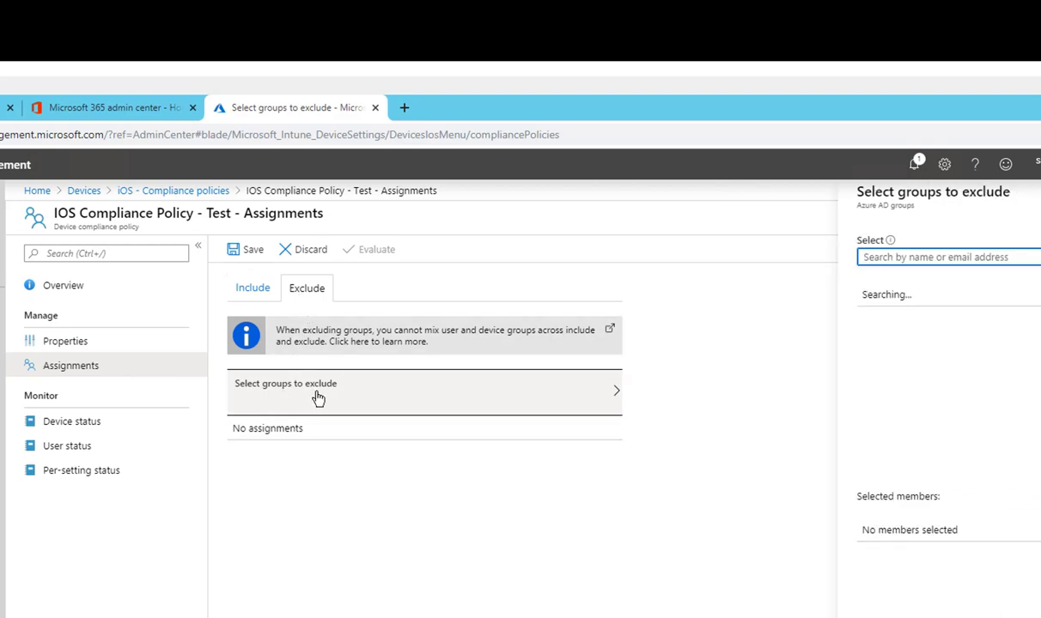
click(437, 395)
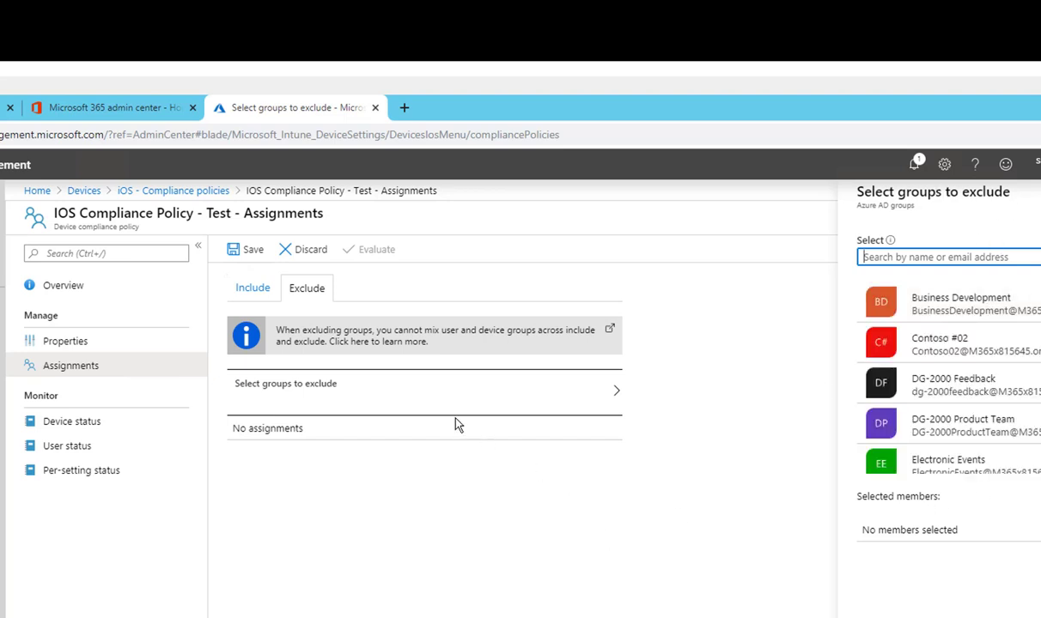
click(247, 290)
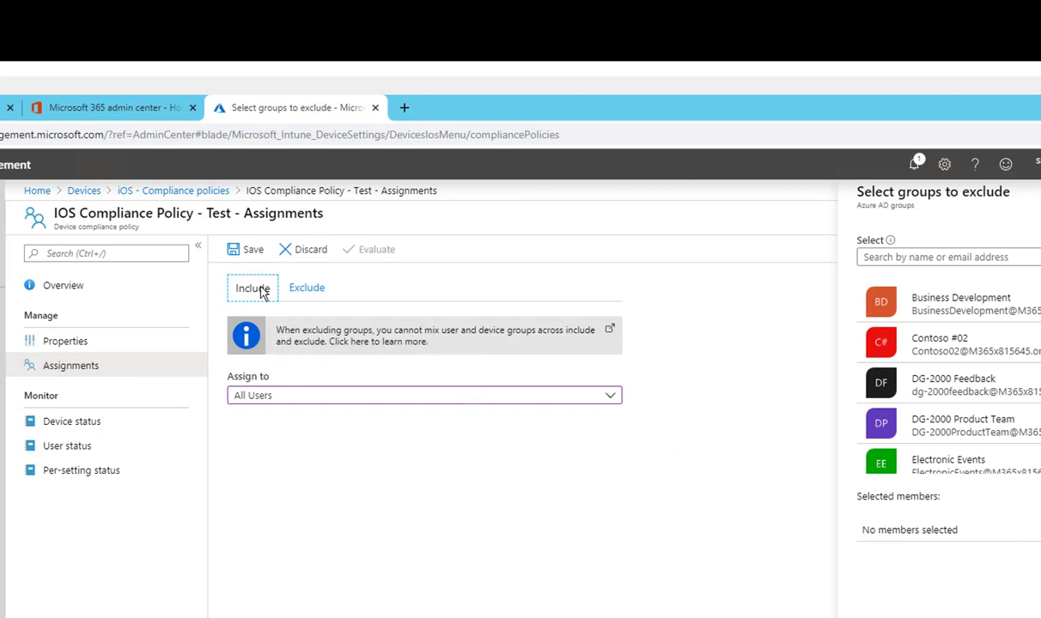
click(292, 400)
click(296, 401)
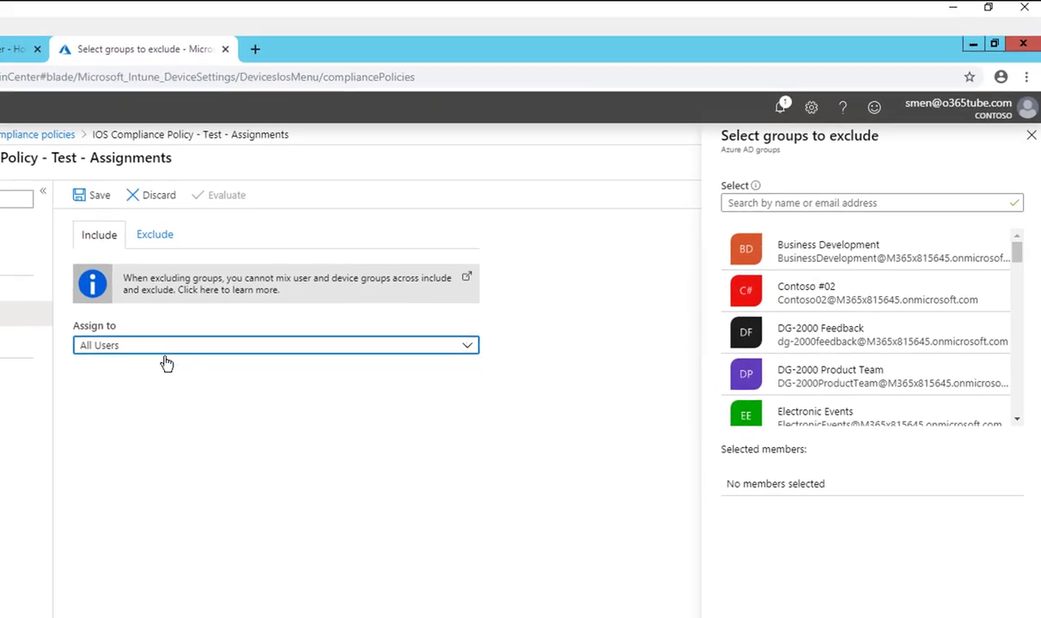
click(1017, 256)
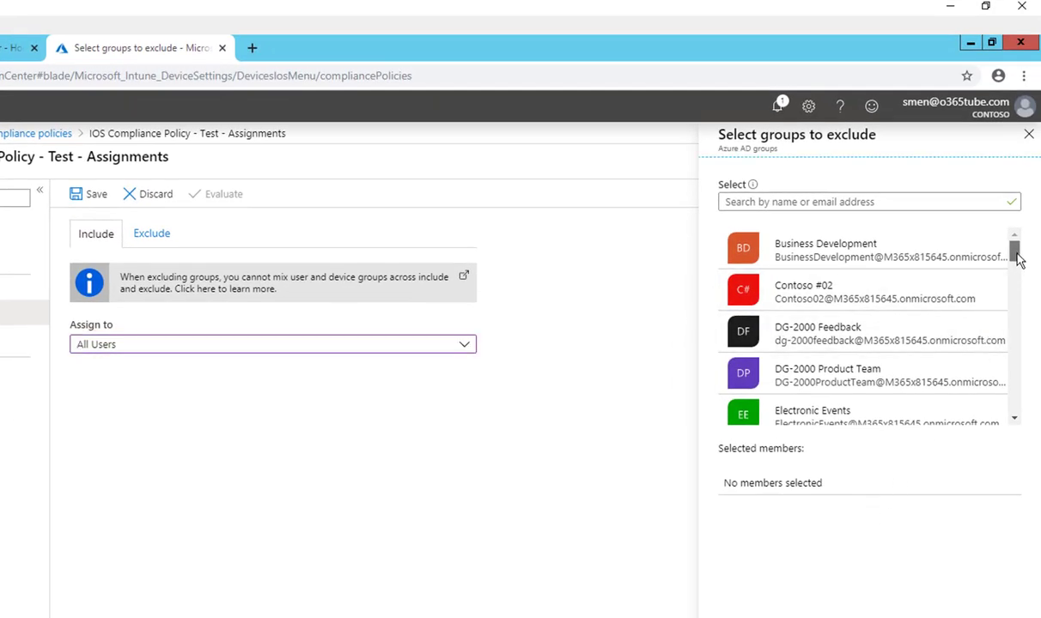
drag(1018, 256, 1012, 462)
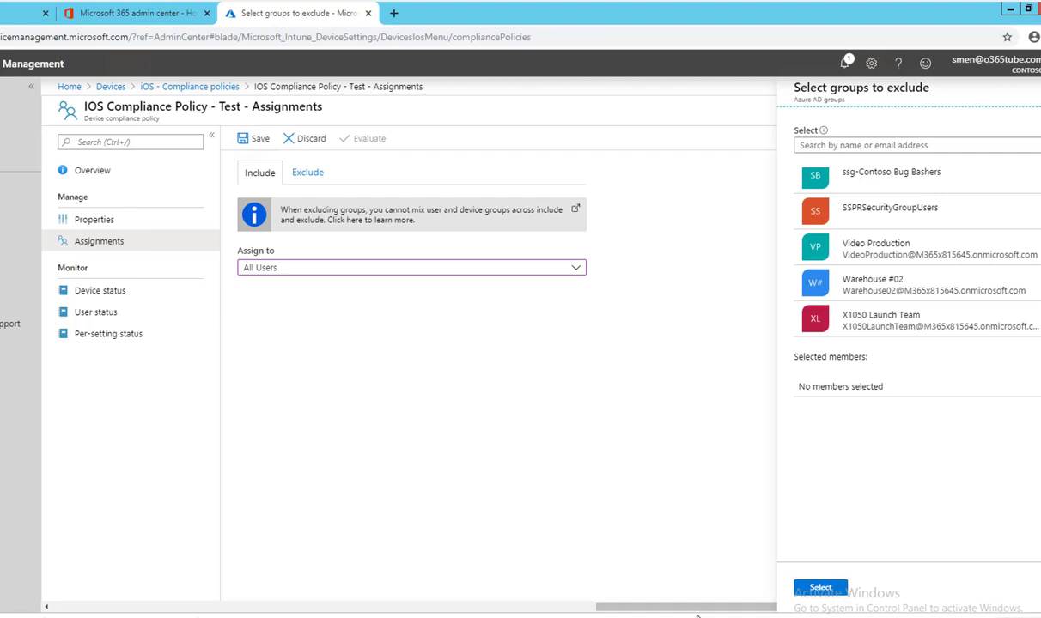
click(824, 588)
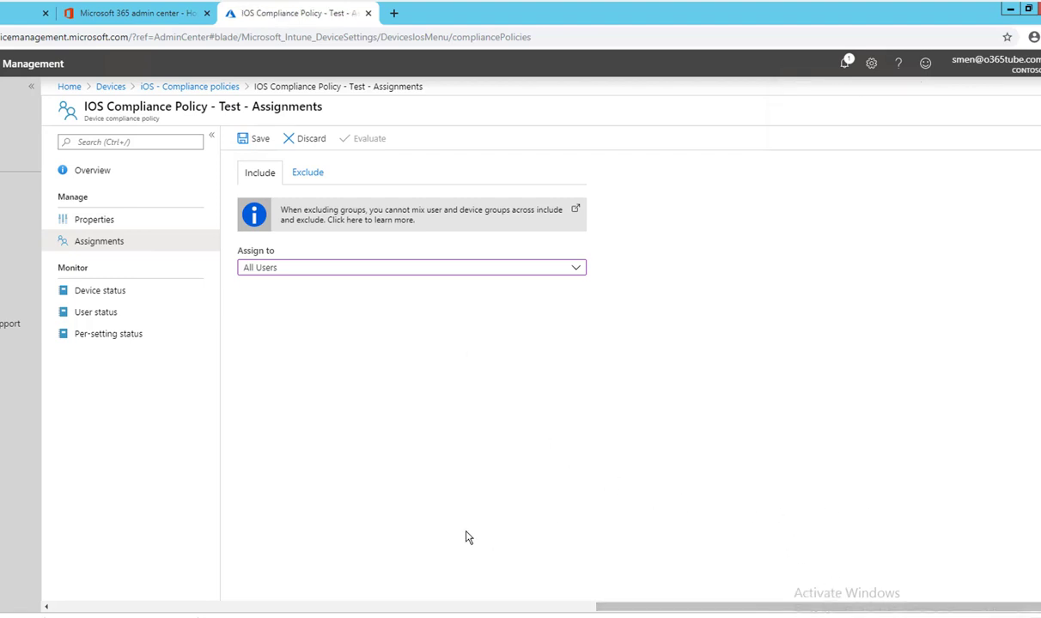
Save the All Users assignment and go back to the iOS compliance policies list
click(256, 139)
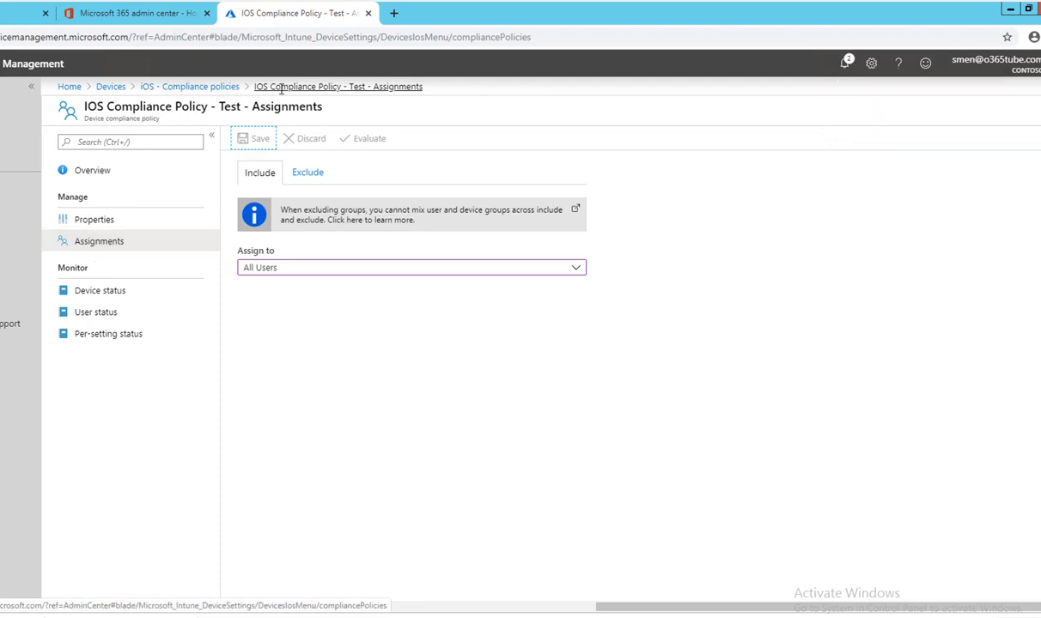
click(219, 87)
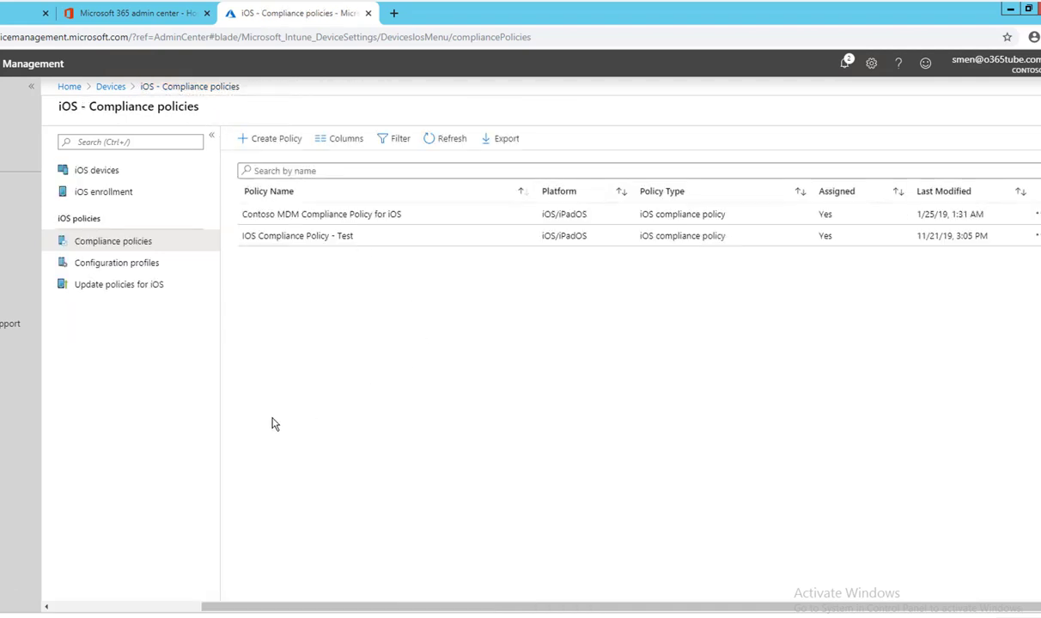